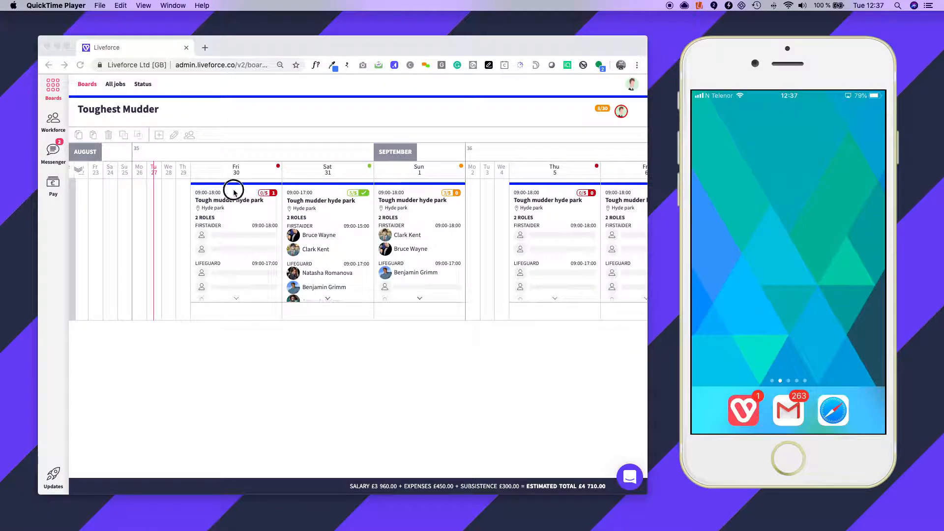
Step: Review the staffing of the Tough mudder hyde park jobs on 30 August, 31 August and 1 September, including Saturday's confirmed crew
{"action": "left_click", "coordinate": [256, 205]}
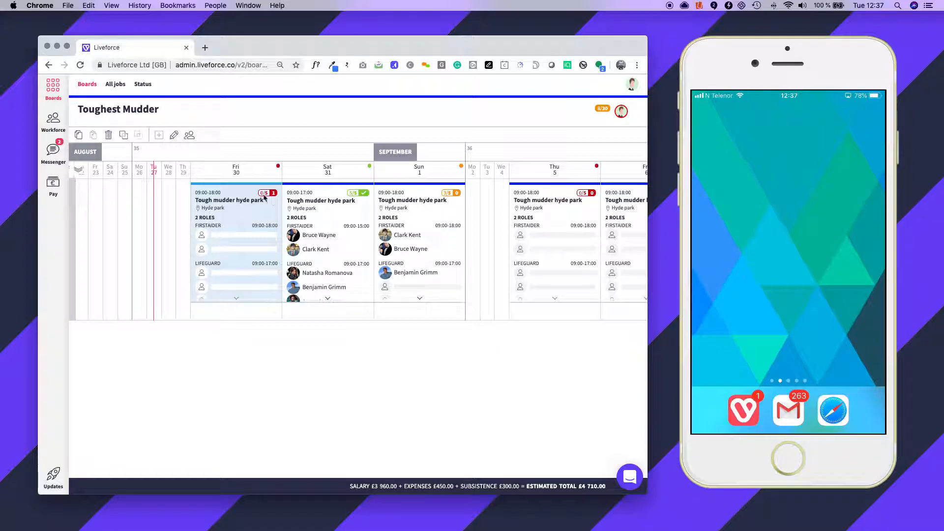
{"action": "left_click", "coordinate": [427, 199]}
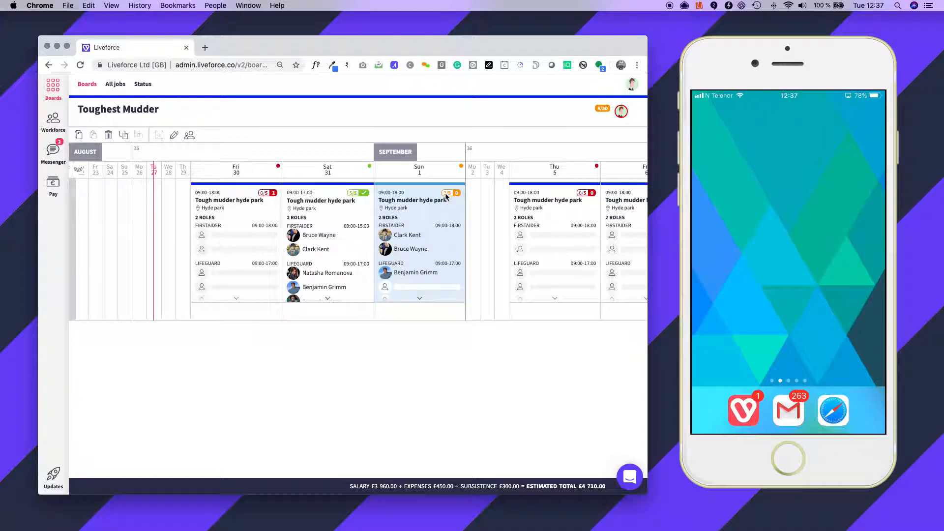
{"action": "scroll", "coordinate": [401, 278], "scroll_direction": "down", "scroll_amount": 1}
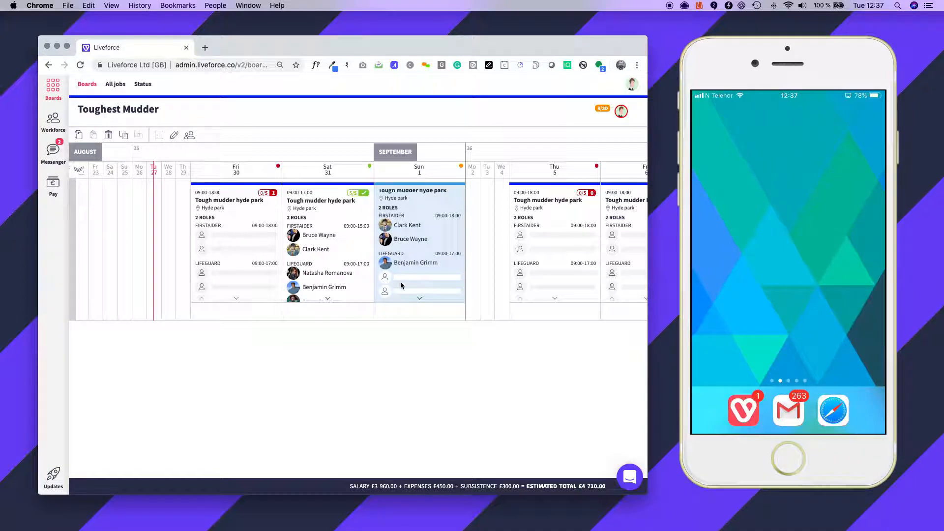
{"action": "scroll", "coordinate": [405, 285], "scroll_direction": "up", "scroll_amount": 1}
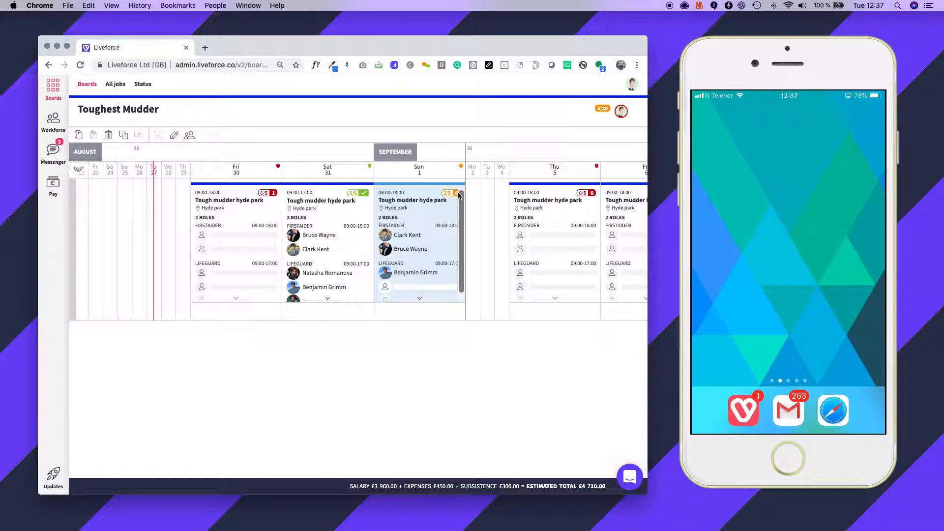
{"action": "left_click", "coordinate": [343, 220]}
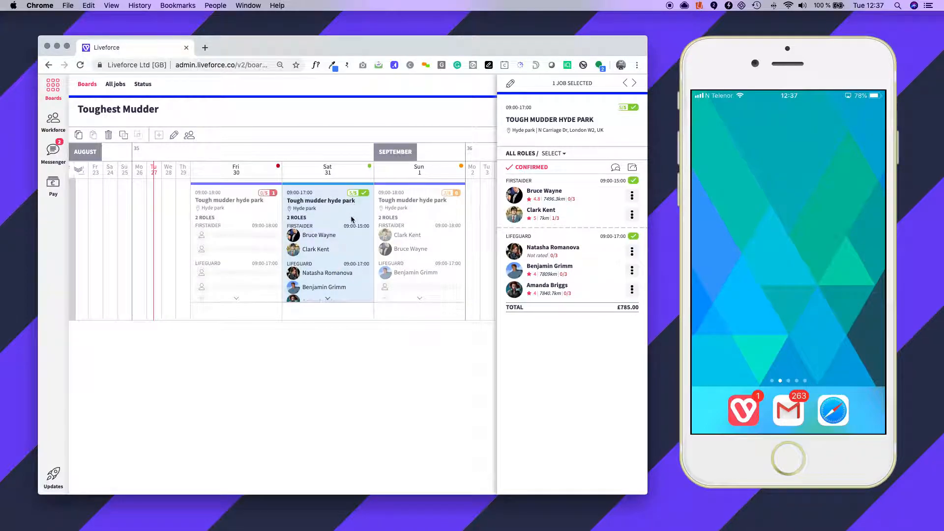
{"action": "left_click", "coordinate": [396, 327]}
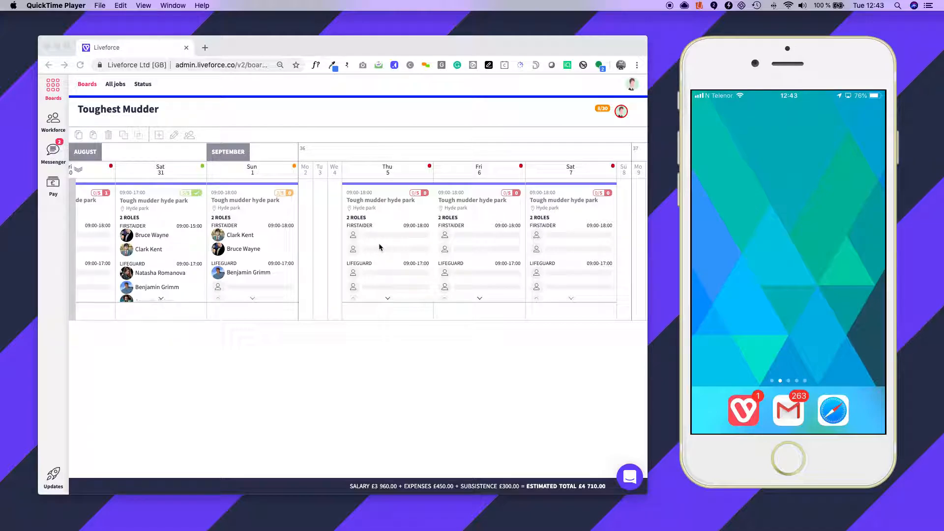
Step: Pick a crew member for the first Firstaider slot of the Thursday 5 September job
{"action": "scroll", "coordinate": [383, 247], "scroll_direction": "right", "scroll_amount": 1}
{"action": "scroll", "coordinate": [383, 248], "scroll_direction": "right", "scroll_amount": 1}
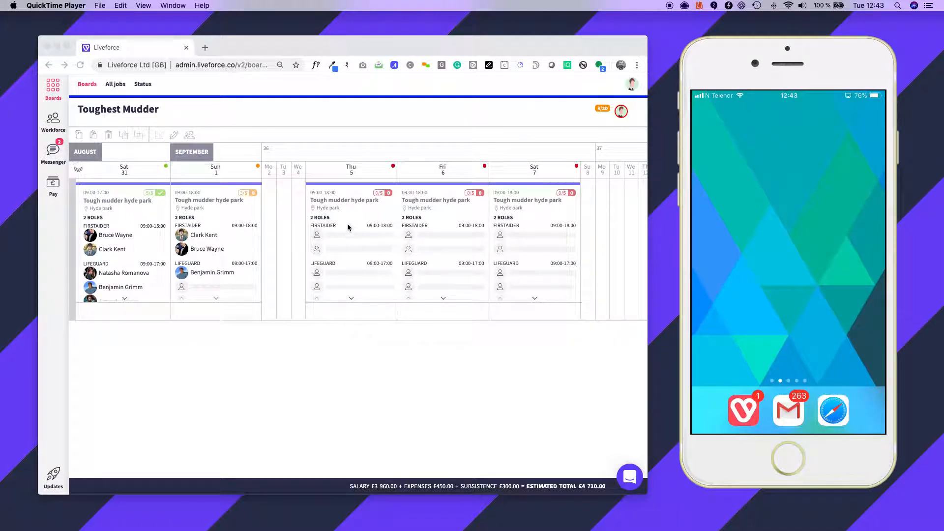
{"action": "left_click", "coordinate": [323, 233]}
{"action": "left_click", "coordinate": [324, 233]}
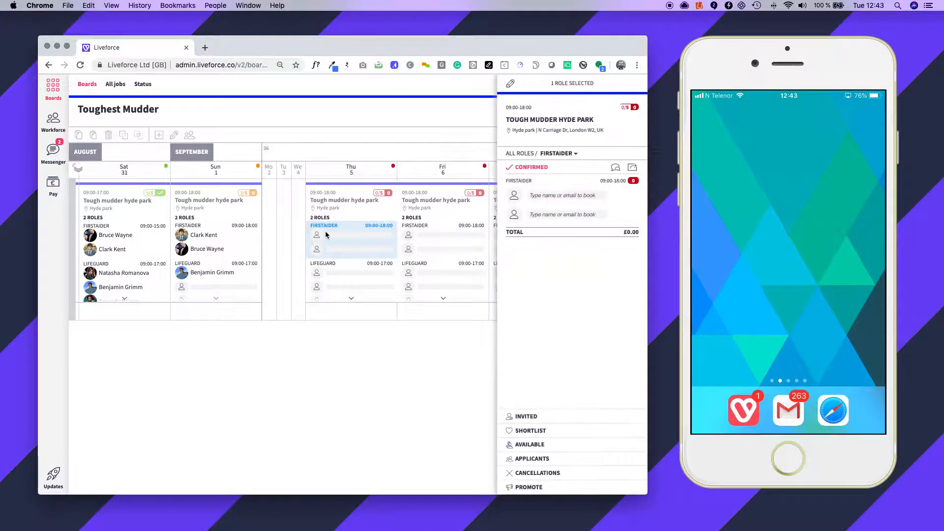
{"action": "left_click", "coordinate": [545, 196]}
{"action": "type", "text": "clark"}
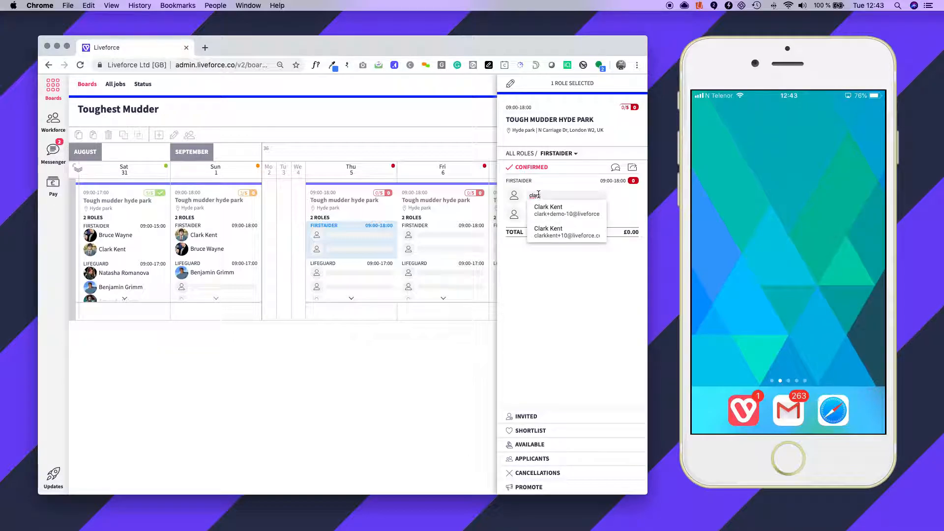
{"action": "left_click", "coordinate": [560, 210]}
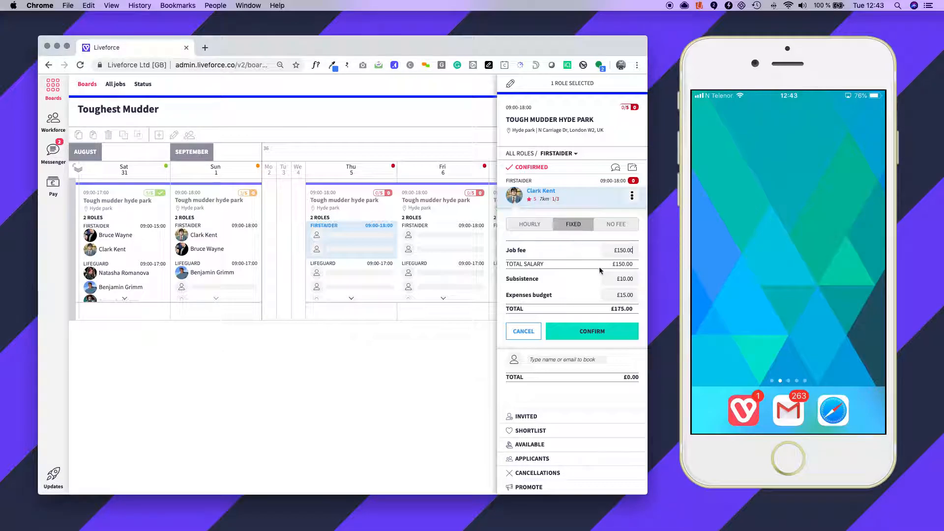
Step: Set the crew member's fixed job fee to £160, confirm the booking and publish the board changes
{"action": "left_click", "coordinate": [622, 251]}
{"action": "key", "text": "BackSpace"}
{"action": "type", "text": "6"}
{"action": "left_click", "coordinate": [592, 332]}
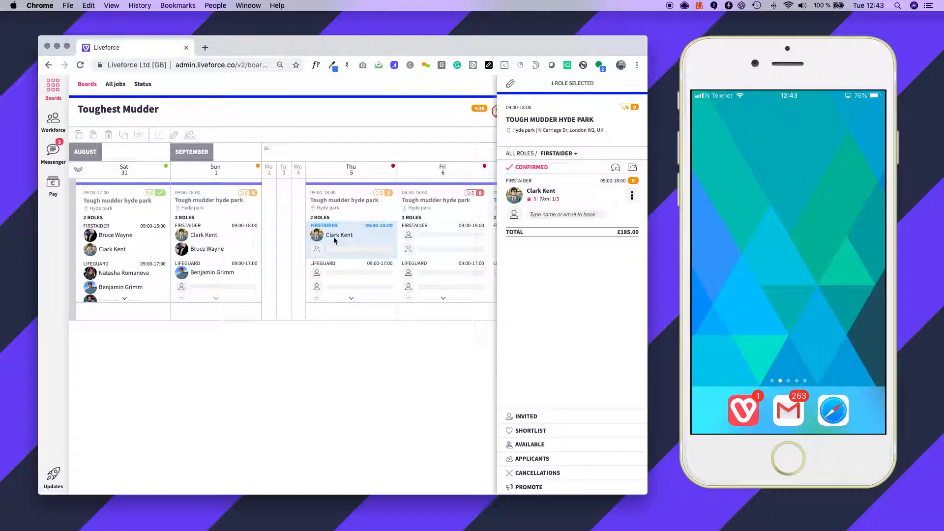
{"action": "left_click", "coordinate": [434, 356]}
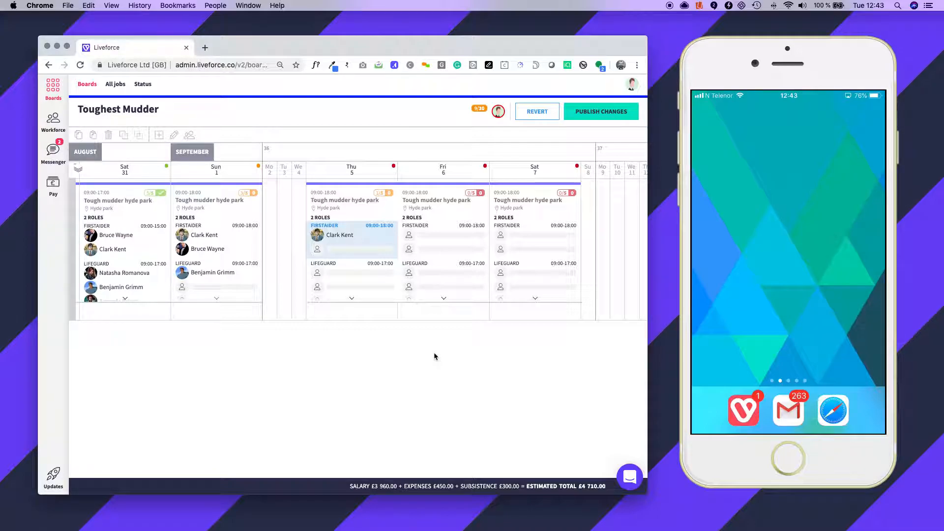
{"action": "left_click", "coordinate": [590, 113]}
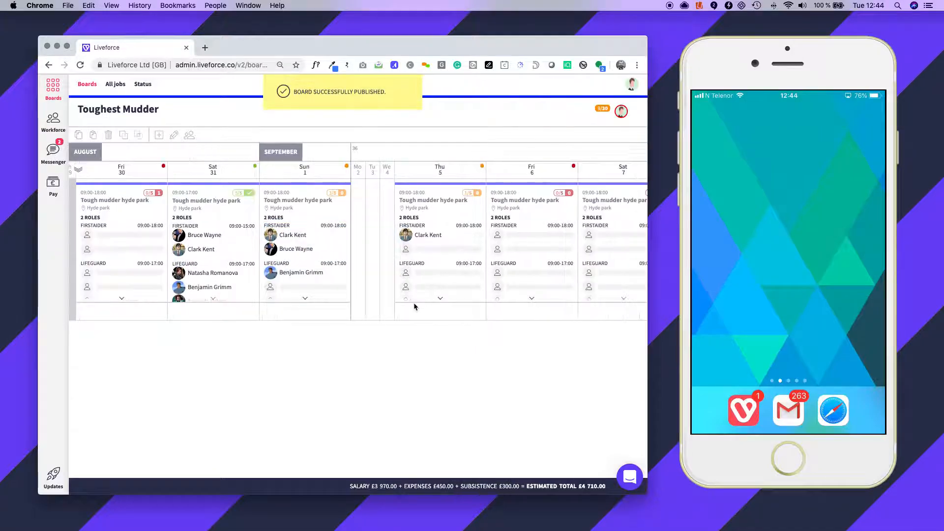
Step: Book a crew member into Thursday 5 September's remaining Firstaider slot at the fixed £150 fee and publish the changes
{"action": "scroll", "coordinate": [398, 271], "scroll_direction": "right", "scroll_amount": 3}
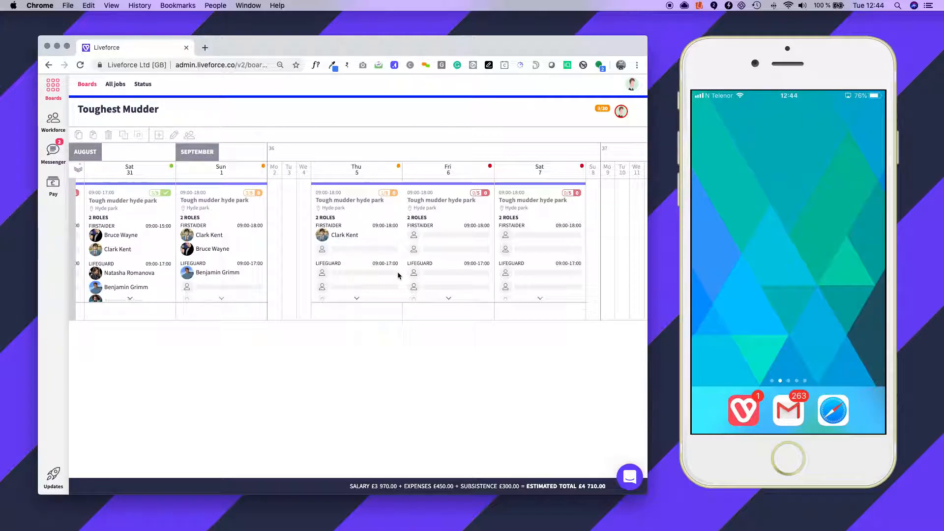
{"action": "left_click", "coordinate": [364, 254]}
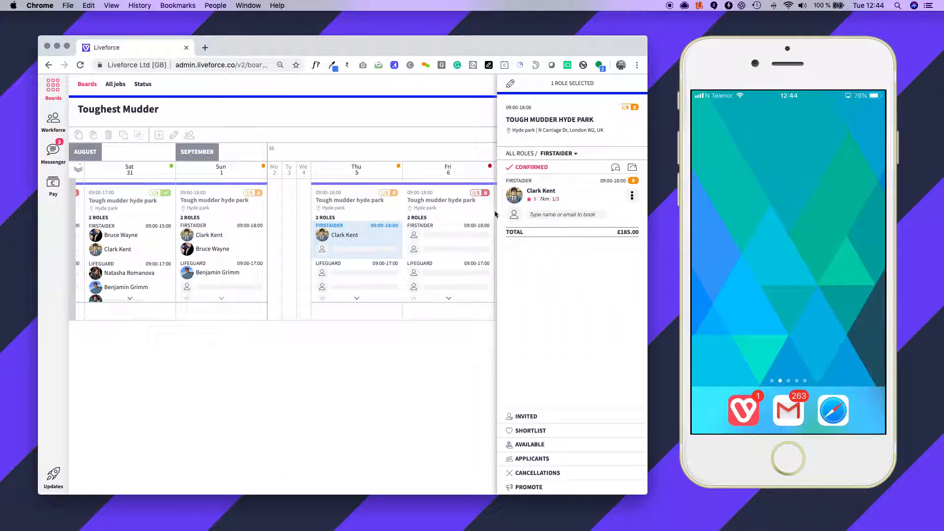
{"action": "left_click", "coordinate": [554, 216]}
{"action": "type", "text": "greg"}
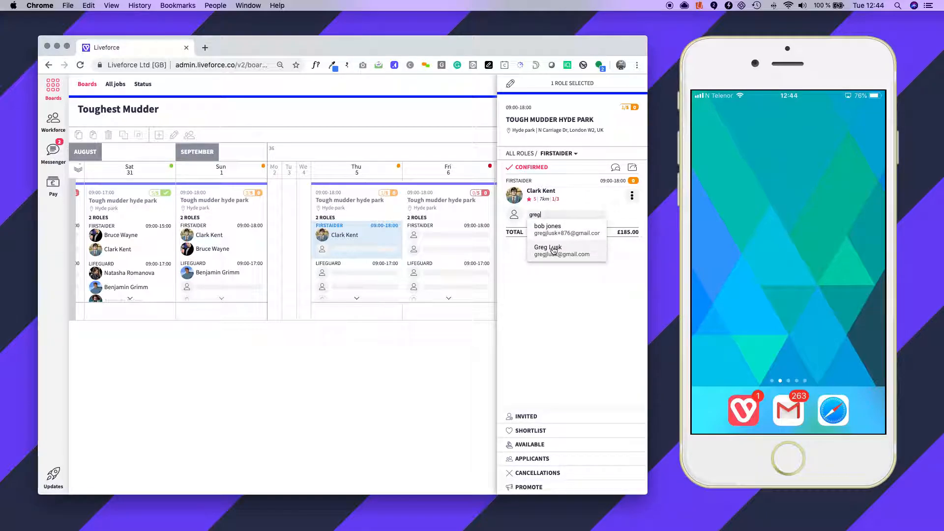
{"action": "left_click", "coordinate": [553, 250]}
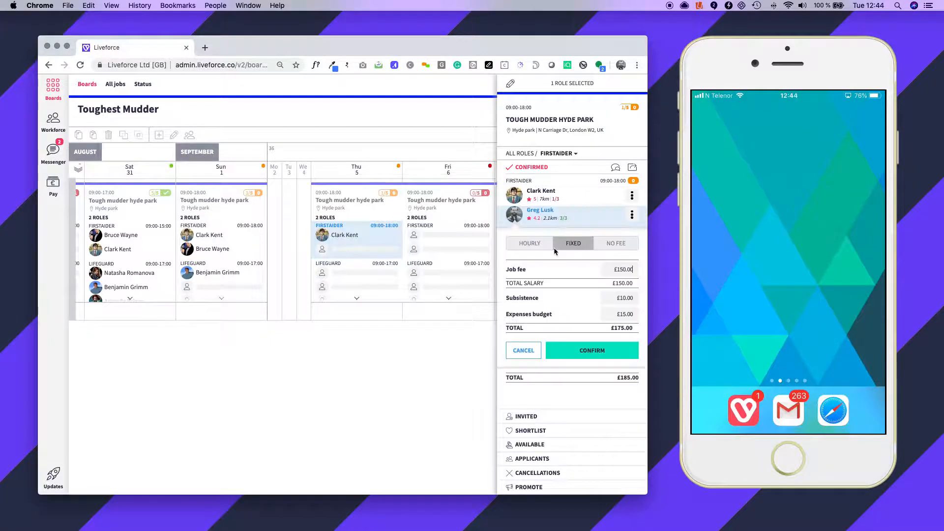
{"action": "left_click", "coordinate": [580, 353]}
{"action": "left_click", "coordinate": [595, 113]}
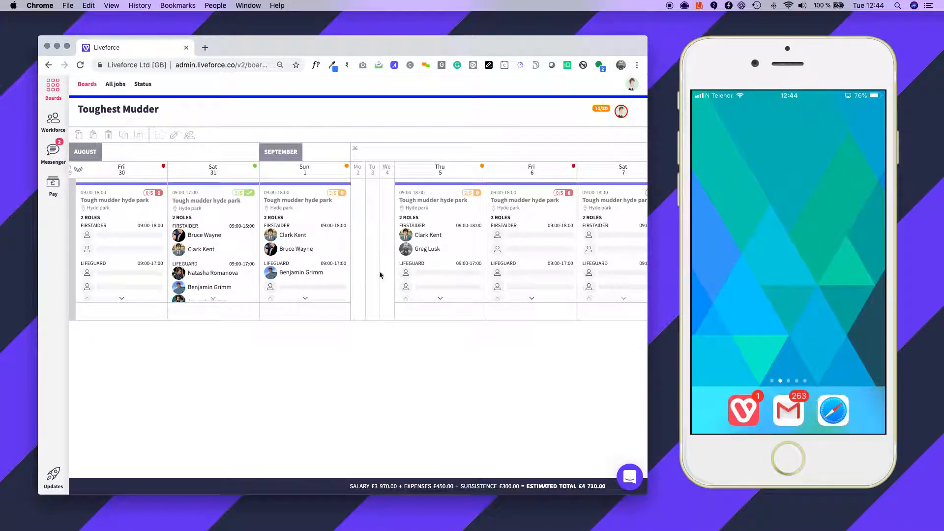
Step: Invite a crew member to the Friday 6 September Lifeguard role at a £15 hourly fee and publish the changes
{"action": "left_click", "coordinate": [432, 271]}
{"action": "left_click", "coordinate": [431, 278]}
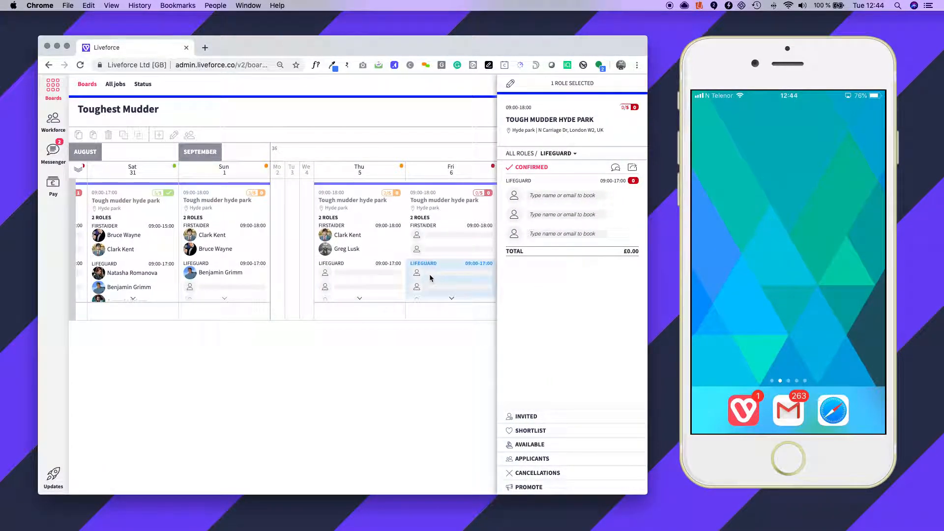
{"action": "left_click", "coordinate": [531, 418]}
{"action": "left_click", "coordinate": [530, 200]}
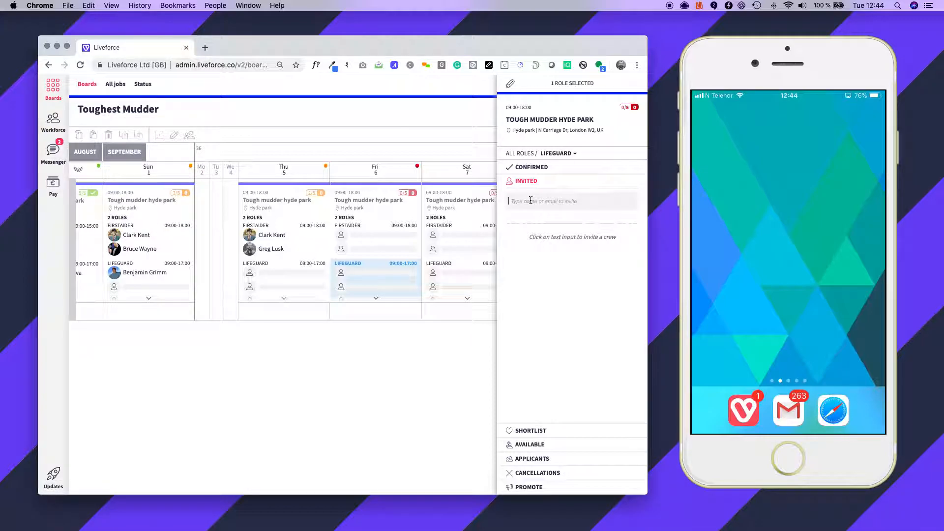
{"action": "type", "text": "greg"}
{"action": "left_click", "coordinate": [531, 251]}
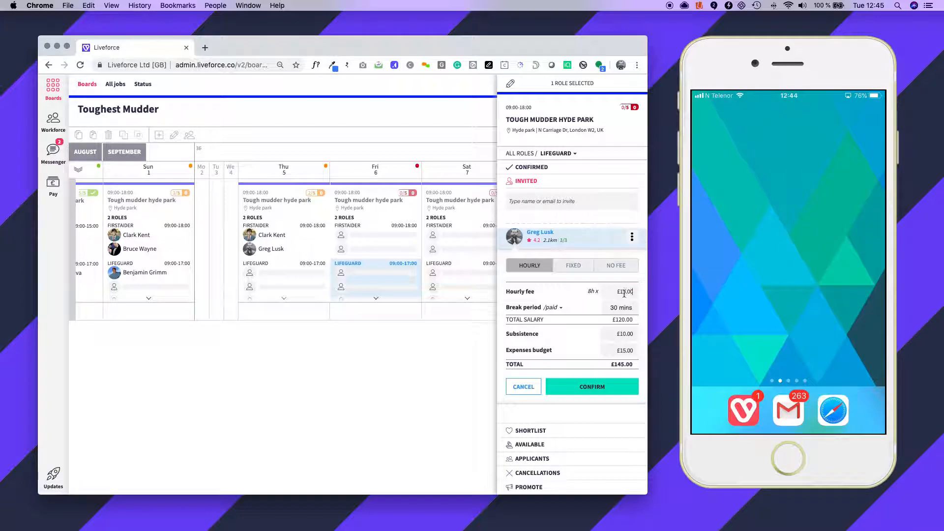
{"action": "left_click", "coordinate": [592, 387]}
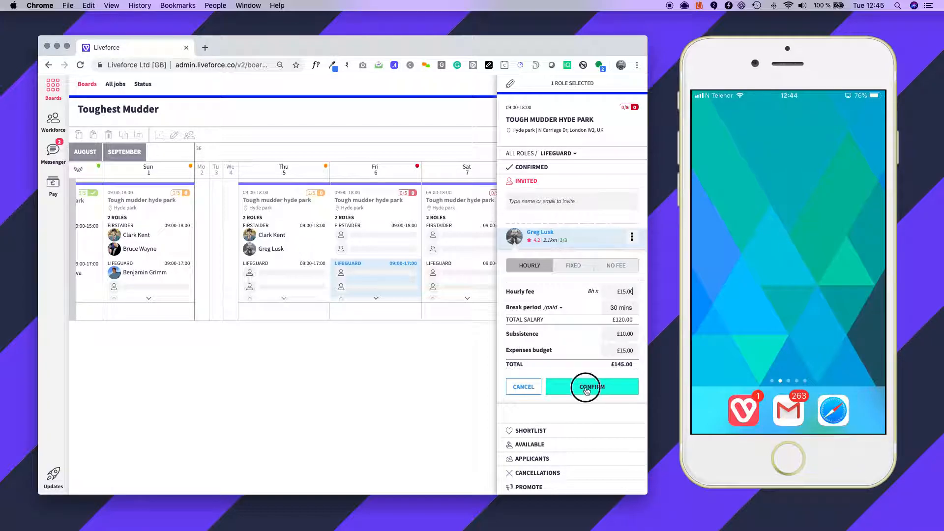
{"action": "left_click", "coordinate": [399, 431]}
{"action": "left_click", "coordinate": [595, 111]}
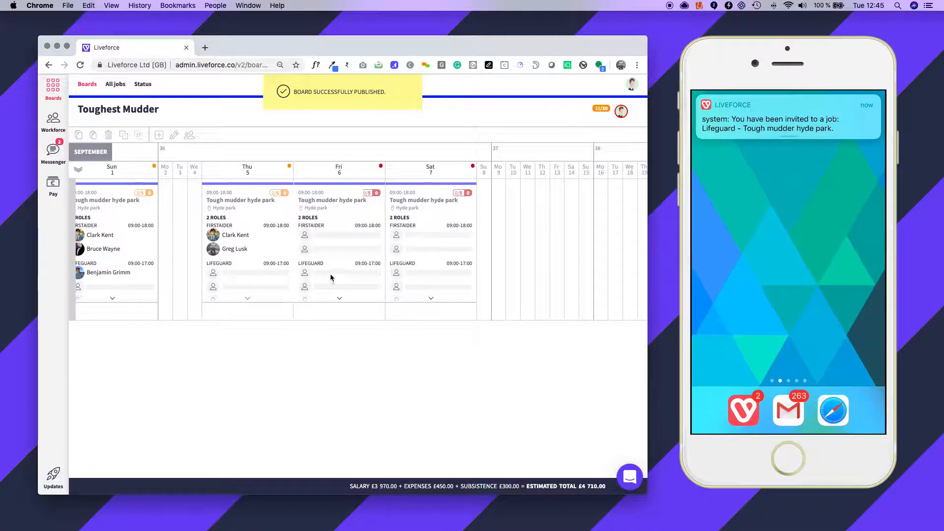
Step: Add two more crew members to the invitations for the Friday 6 September Lifeguard role
{"action": "left_click", "coordinate": [310, 275]}
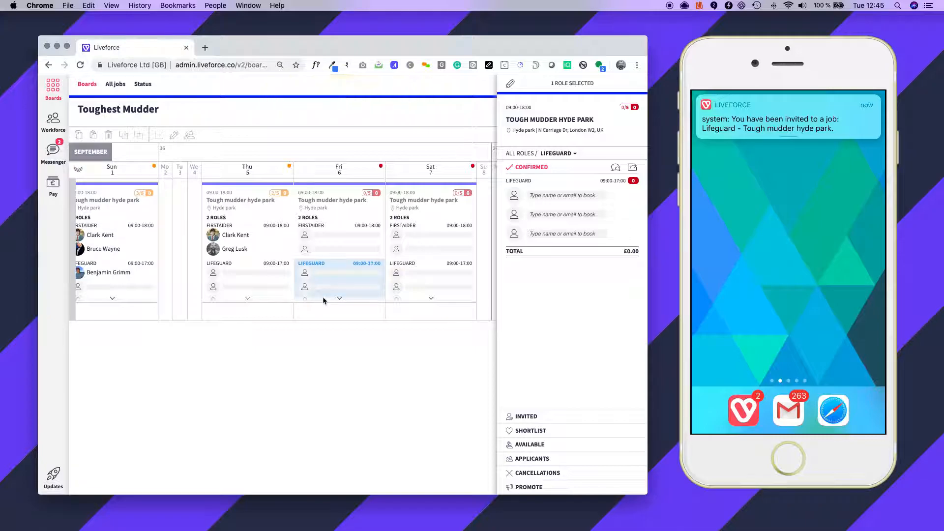
{"action": "left_click", "coordinate": [525, 417]}
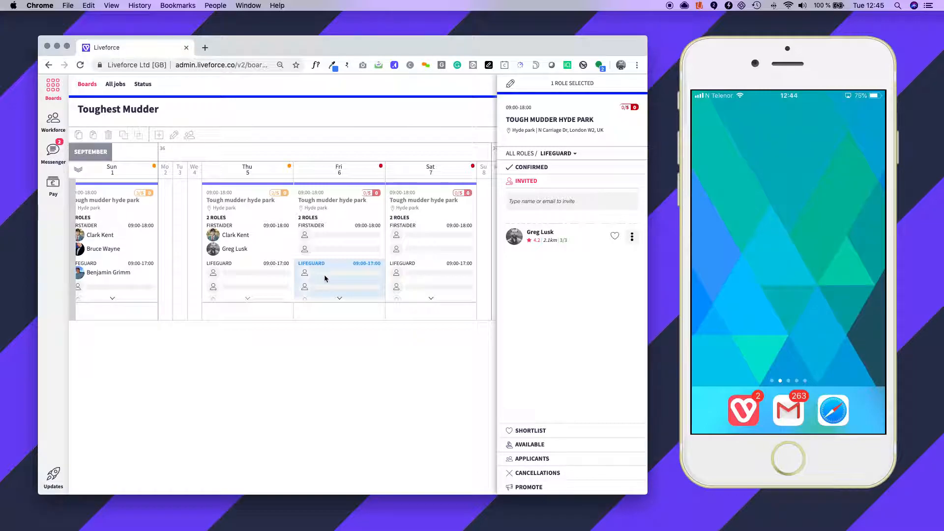
{"action": "left_click", "coordinate": [512, 202]}
{"action": "type", "text": "bruce"}
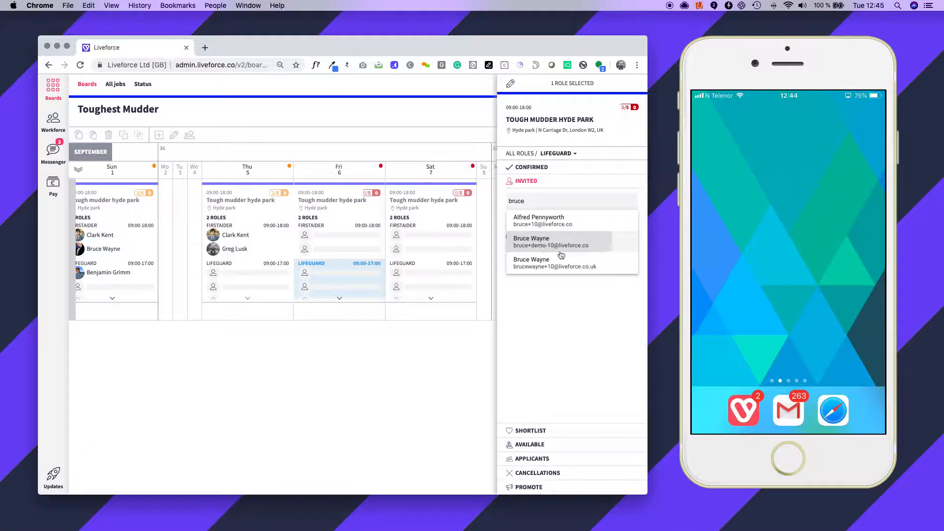
{"action": "left_click", "coordinate": [561, 238]}
{"action": "left_click", "coordinate": [526, 204]}
{"action": "type", "text": "amanda"}
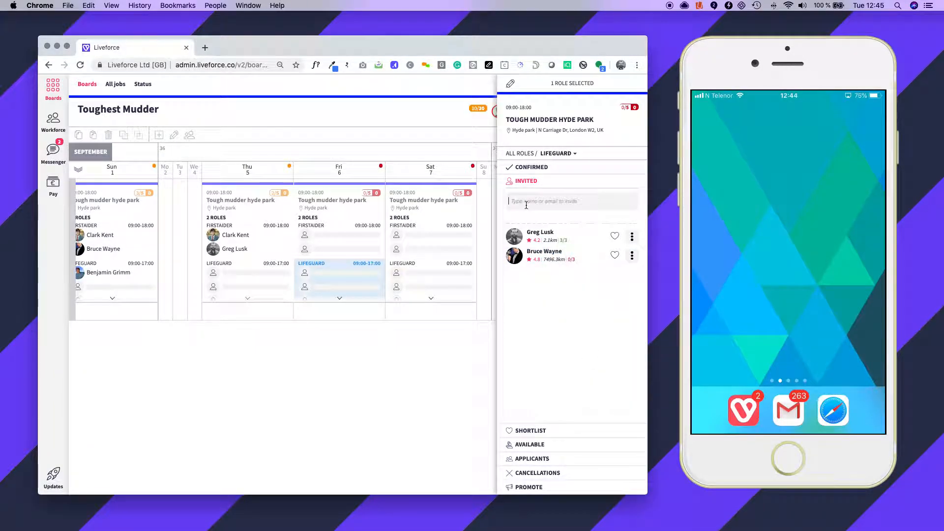
{"action": "left_click", "coordinate": [529, 237]}
{"action": "left_click", "coordinate": [582, 421]}
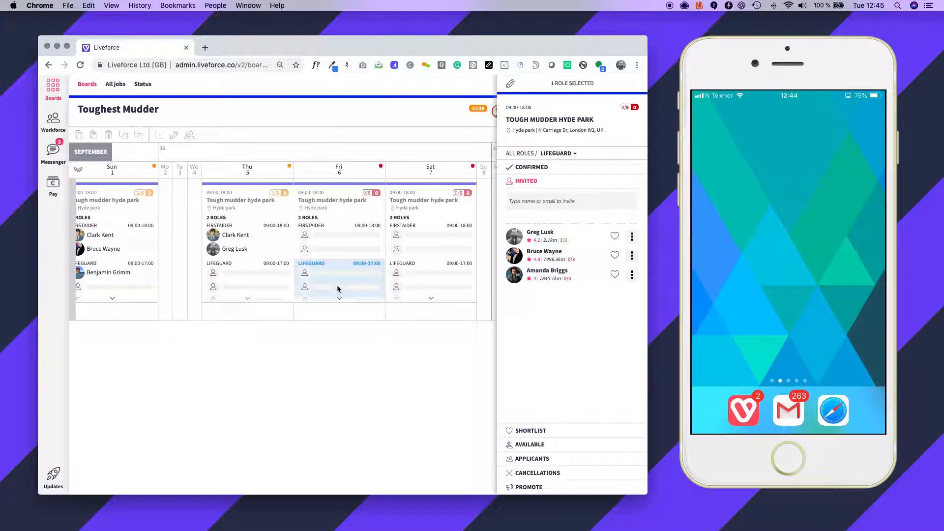
Step: Accept the Friday 6 September Lifeguard invitation in the mobile app on the mirrored phone, and return to the board
{"action": "left_click", "coordinate": [752, 286]}
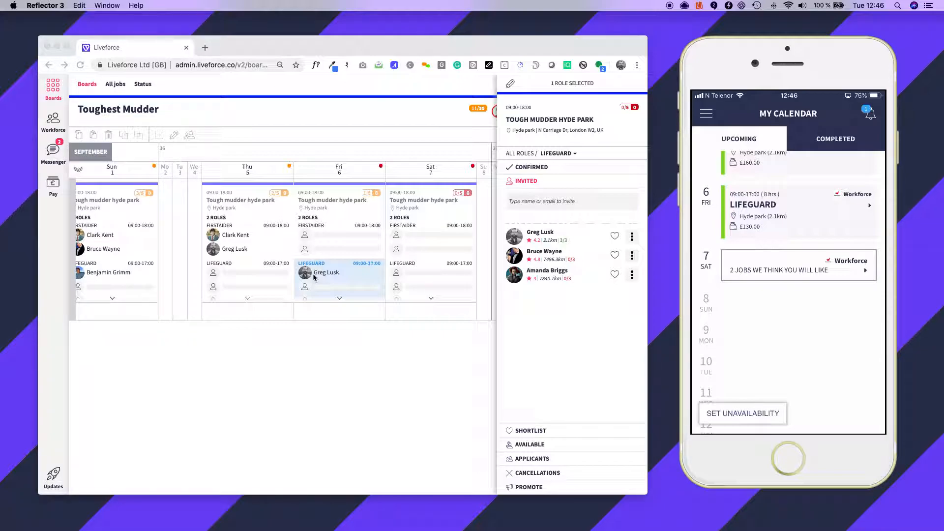
{"action": "left_click", "coordinate": [420, 319]}
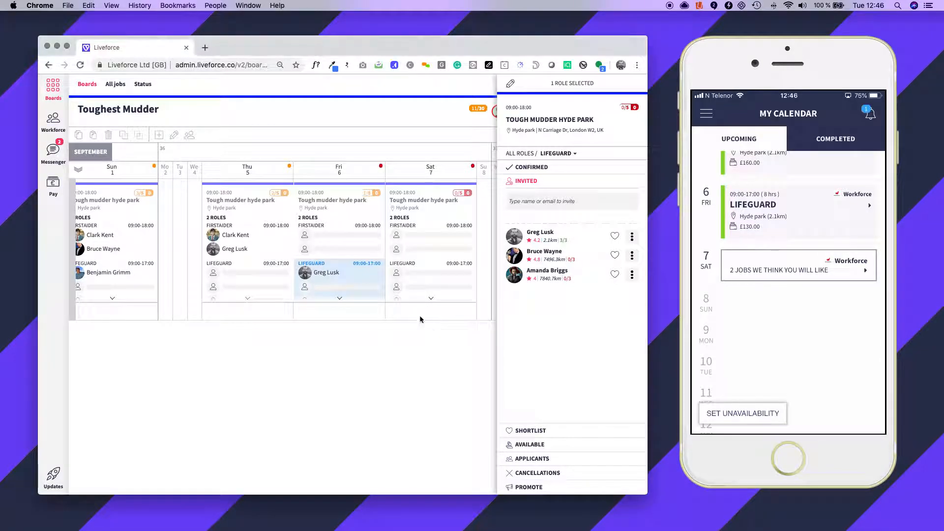
Step: List the crew available for the Firstaider role on Saturday 7 September
{"action": "left_click", "coordinate": [417, 244]}
{"action": "left_click", "coordinate": [535, 444]}
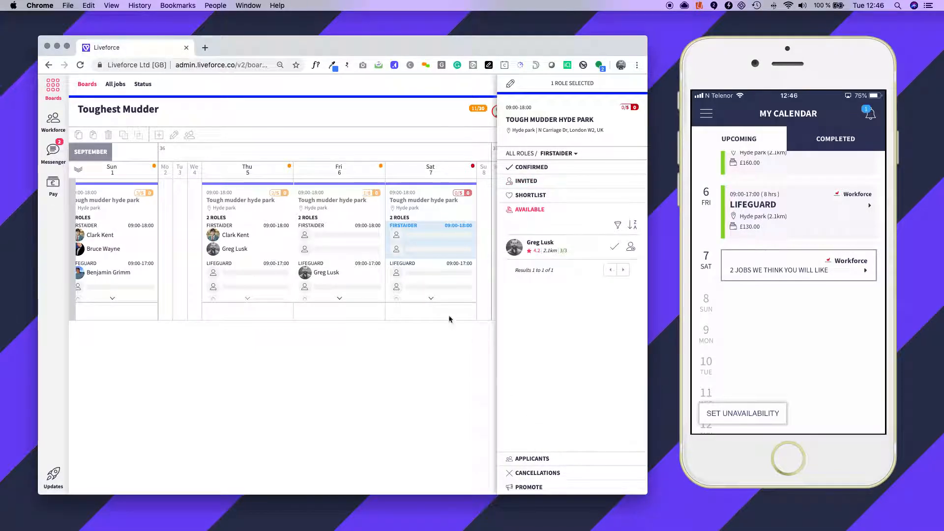
{"action": "scroll", "coordinate": [418, 246], "scroll_direction": "right", "scroll_amount": 3}
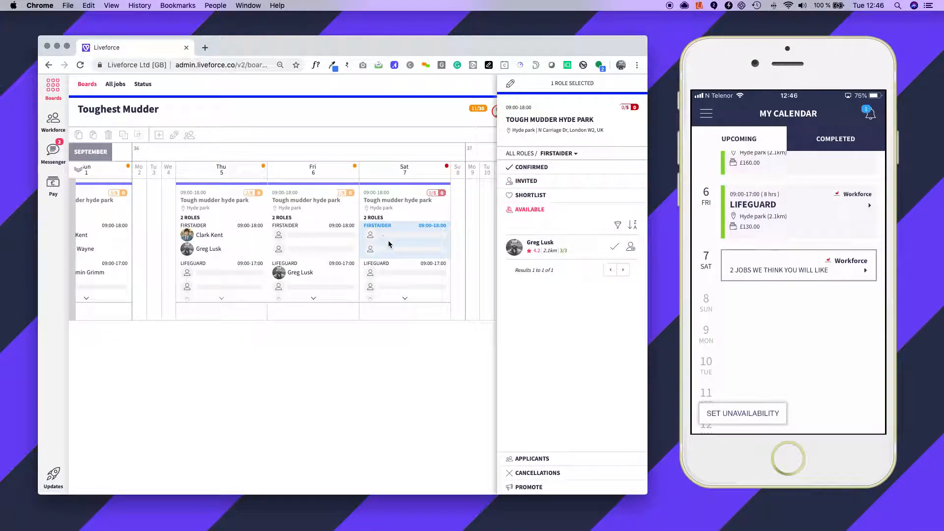
{"action": "scroll", "coordinate": [387, 243], "scroll_direction": "right", "scroll_amount": 2}
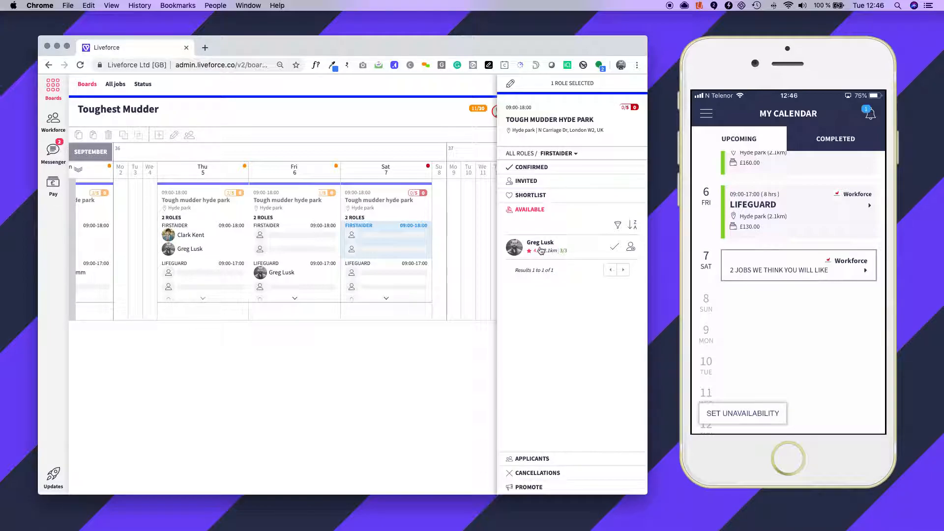
Step: Set all-day unavailability for Sunday 8 September in the calendar of the mobile app on the mirrored phone
{"action": "left_click", "coordinate": [759, 417]}
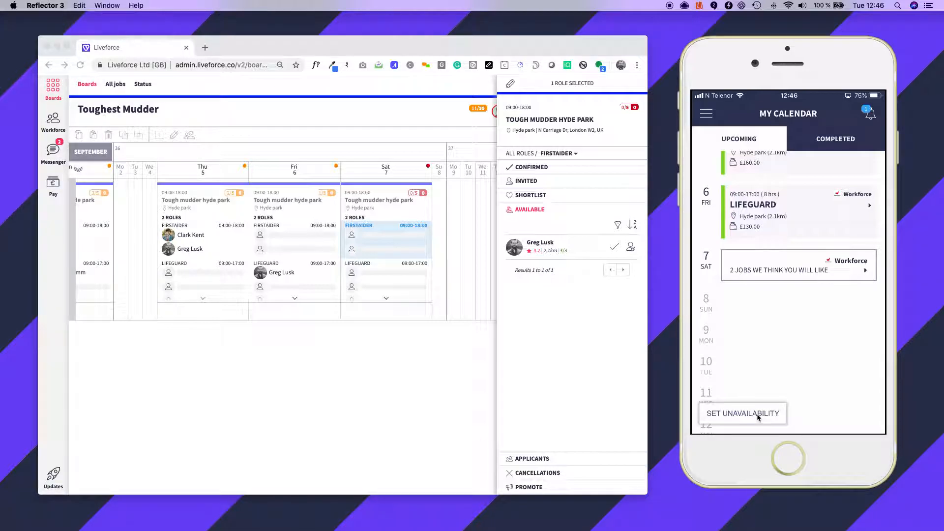
{"action": "left_click", "coordinate": [758, 417]}
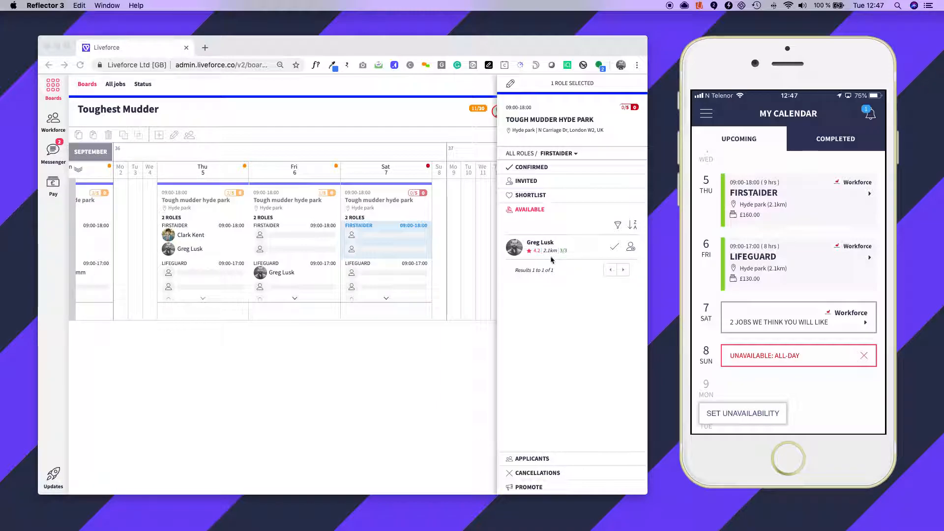
Step: View the profile and all photos of the available crew member for the Saturday 7 September Firstaider role
{"action": "left_click", "coordinate": [554, 260]}
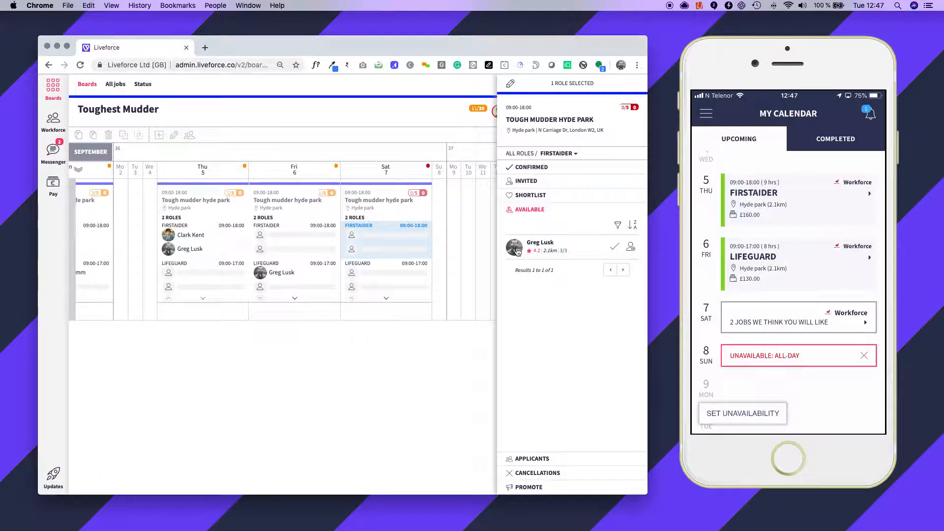
{"action": "left_click", "coordinate": [515, 248]}
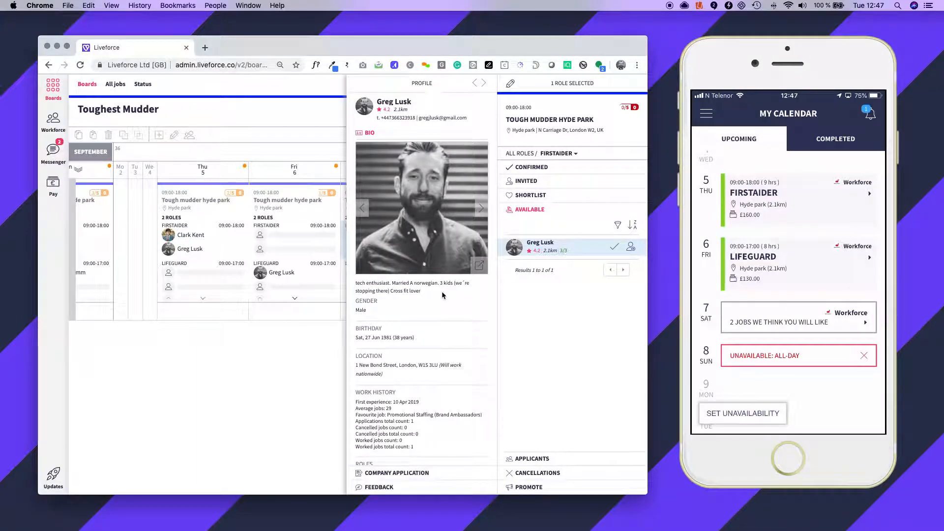
{"action": "left_click", "coordinate": [479, 265]}
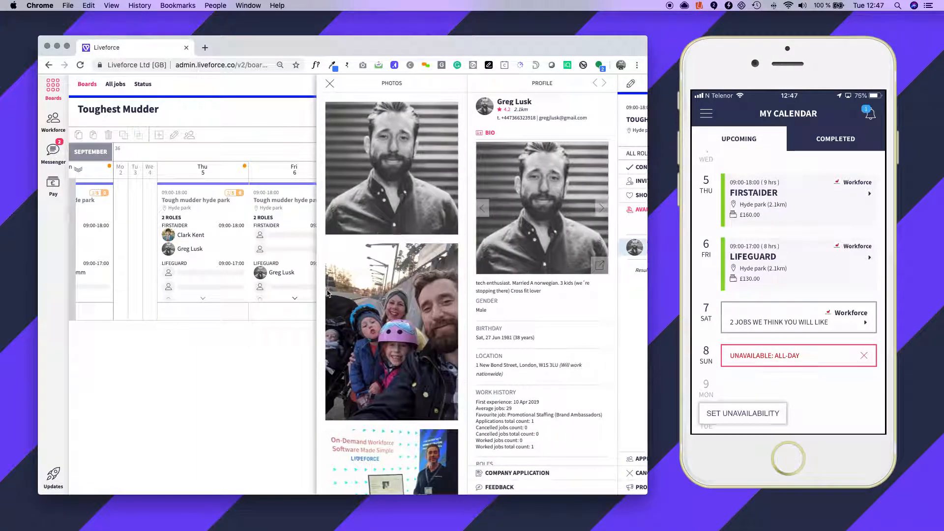
{"action": "scroll", "coordinate": [358, 265], "scroll_direction": "down", "scroll_amount": 3}
{"action": "scroll", "coordinate": [350, 196], "scroll_direction": "up", "scroll_amount": 3}
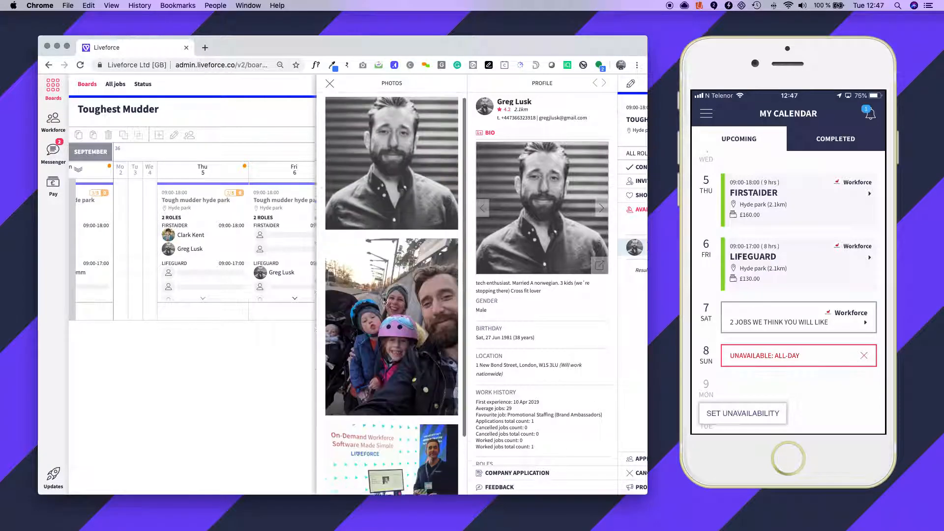
{"action": "left_click", "coordinate": [330, 84]}
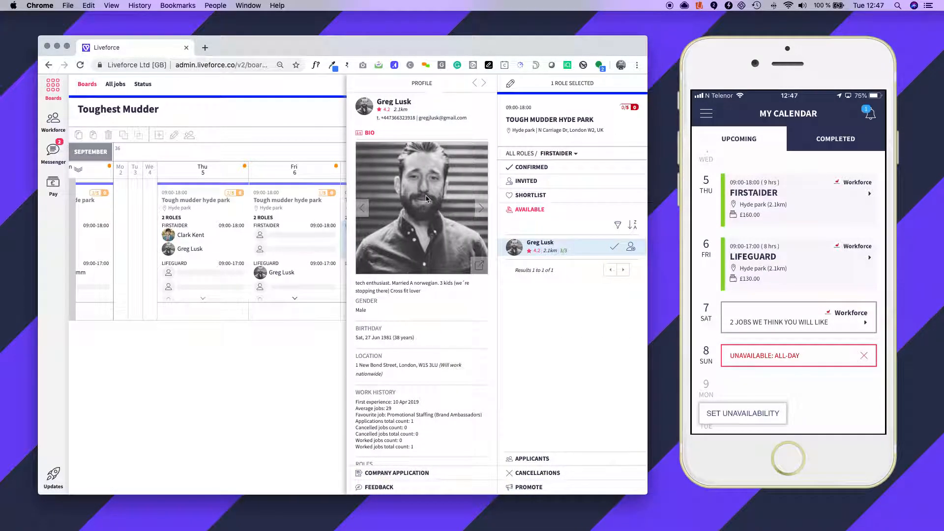
Step: Examine the crew member's work history, roles, skills and full attributes, and view the First Aid Direct certificate
{"action": "scroll", "coordinate": [373, 319], "scroll_direction": "down", "scroll_amount": 3}
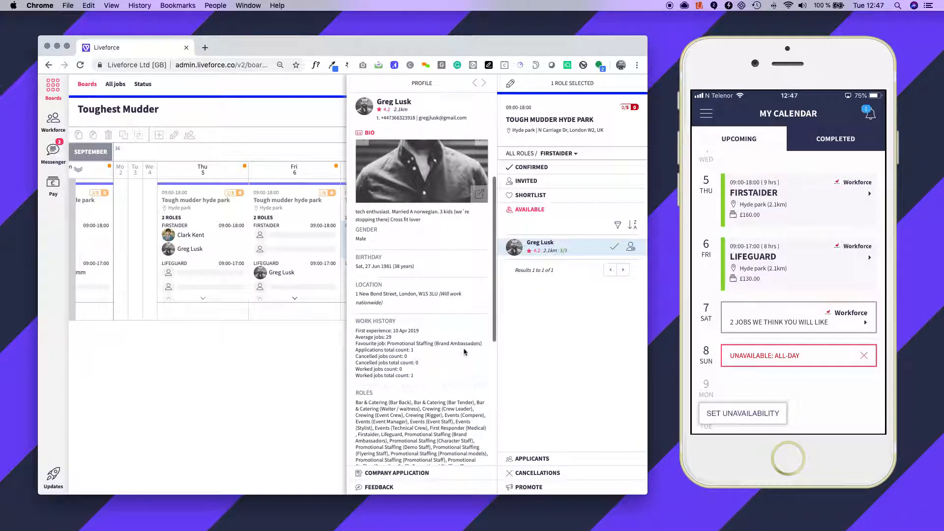
{"action": "scroll", "coordinate": [455, 351], "scroll_direction": "down", "scroll_amount": 3}
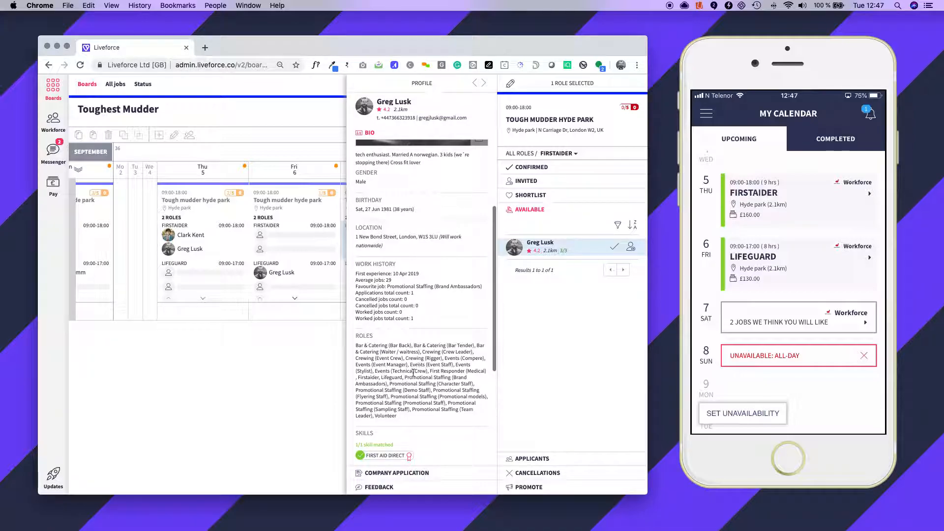
{"action": "scroll", "coordinate": [404, 378], "scroll_direction": "down", "scroll_amount": 7}
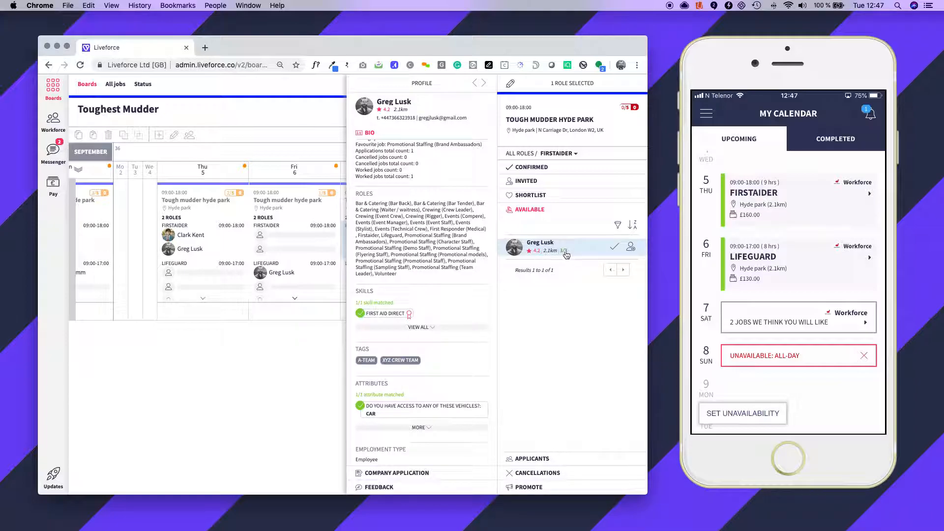
{"action": "scroll", "coordinate": [457, 313], "scroll_direction": "down", "scroll_amount": 1}
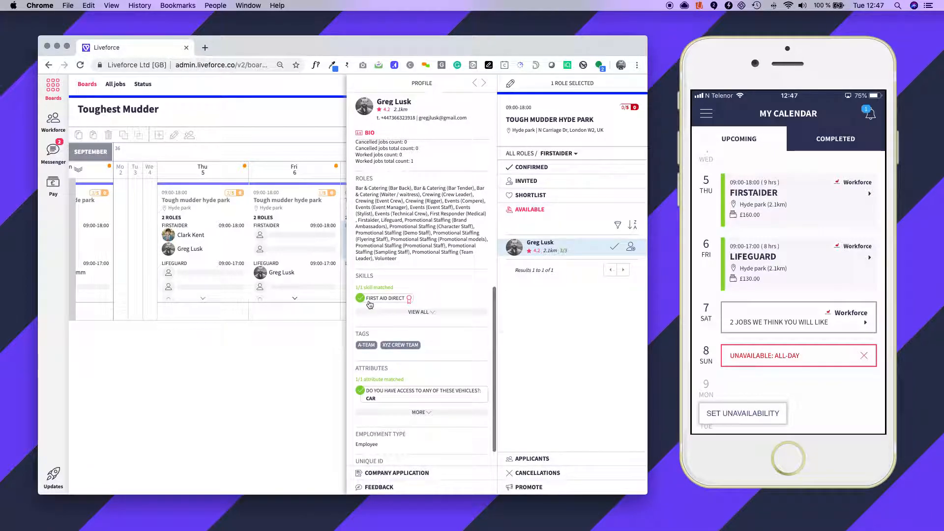
{"action": "scroll", "coordinate": [383, 371], "scroll_direction": "down", "scroll_amount": 1}
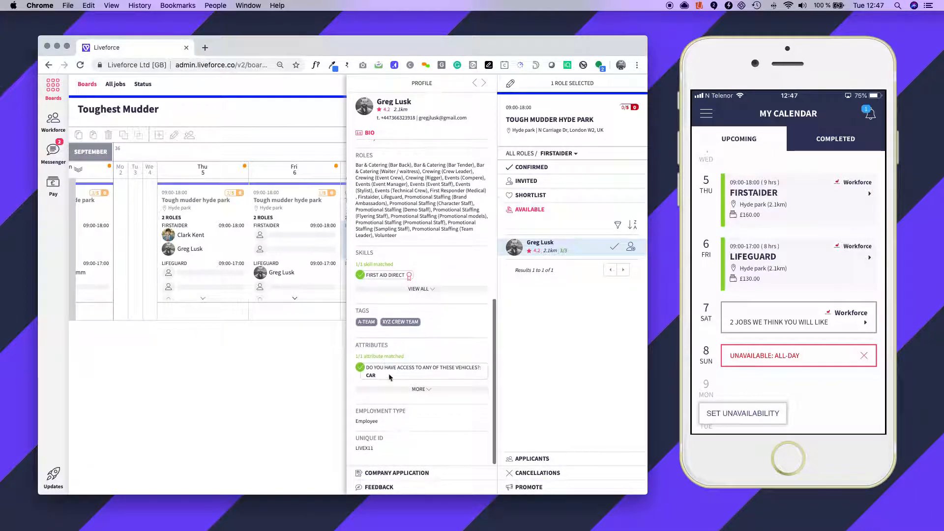
{"action": "left_click", "coordinate": [429, 390]}
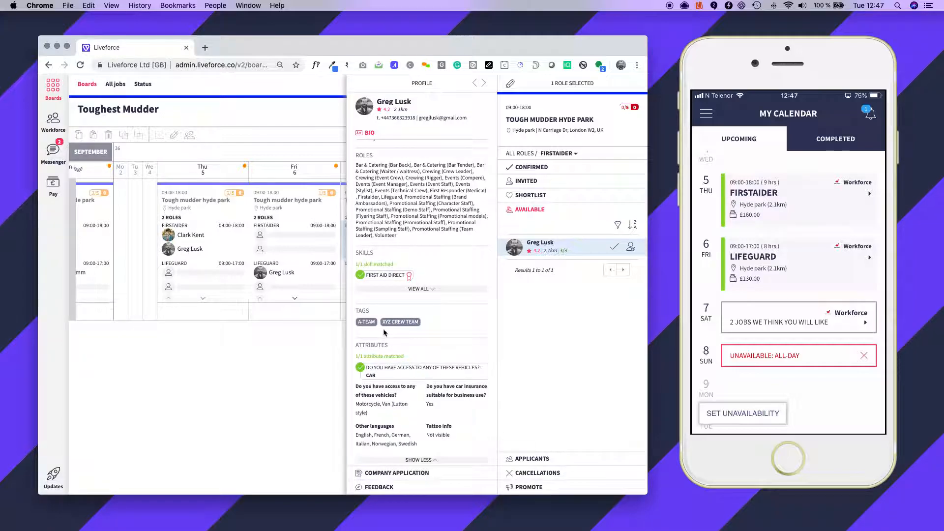
{"action": "left_click", "coordinate": [410, 276]}
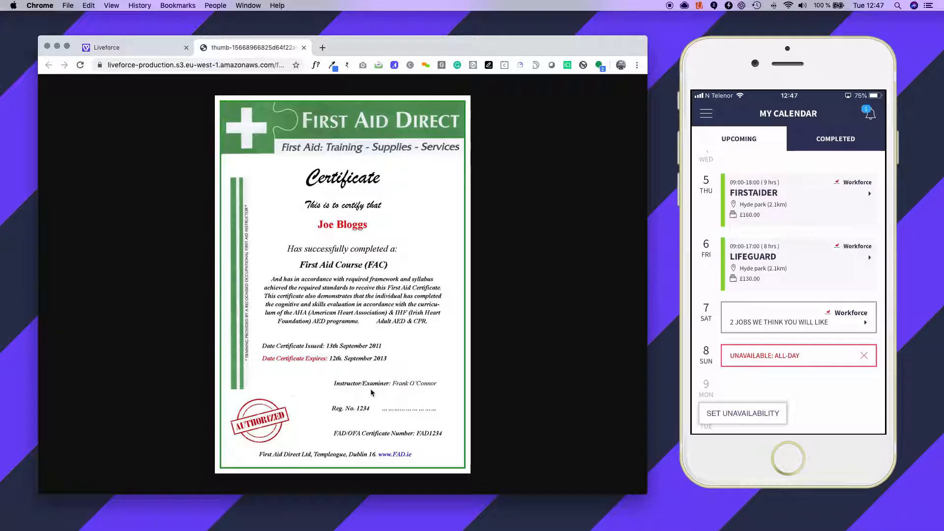
{"action": "left_click", "coordinate": [157, 53]}
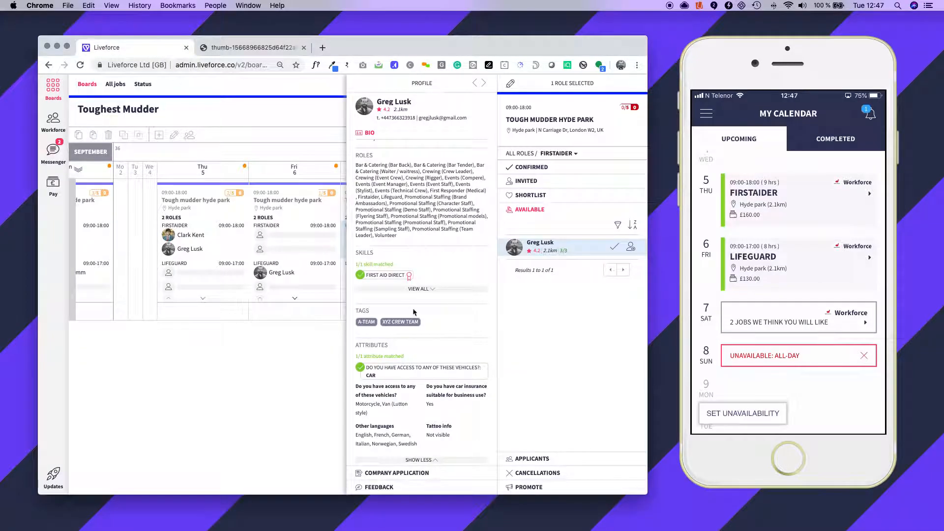
Step: Read the first two pages of feedback on the crew member, and close the profile
{"action": "scroll", "coordinate": [413, 306], "scroll_direction": "down", "scroll_amount": 3}
{"action": "left_click", "coordinate": [389, 489]}
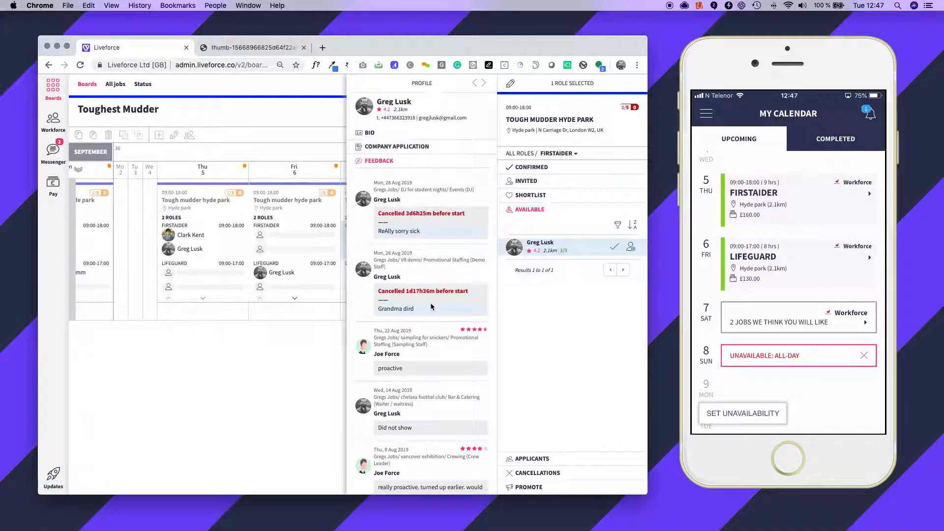
{"action": "scroll", "coordinate": [393, 295], "scroll_direction": "down", "scroll_amount": 2}
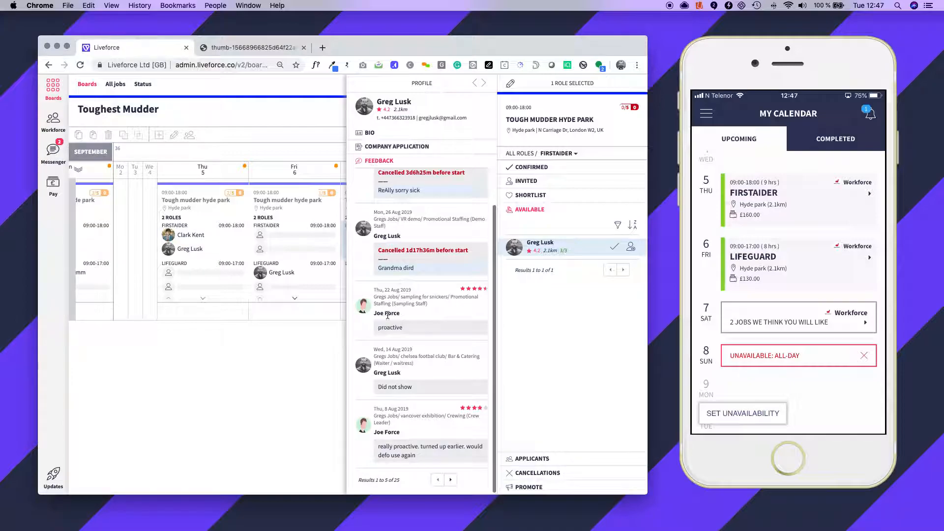
{"action": "left_click", "coordinate": [451, 479]}
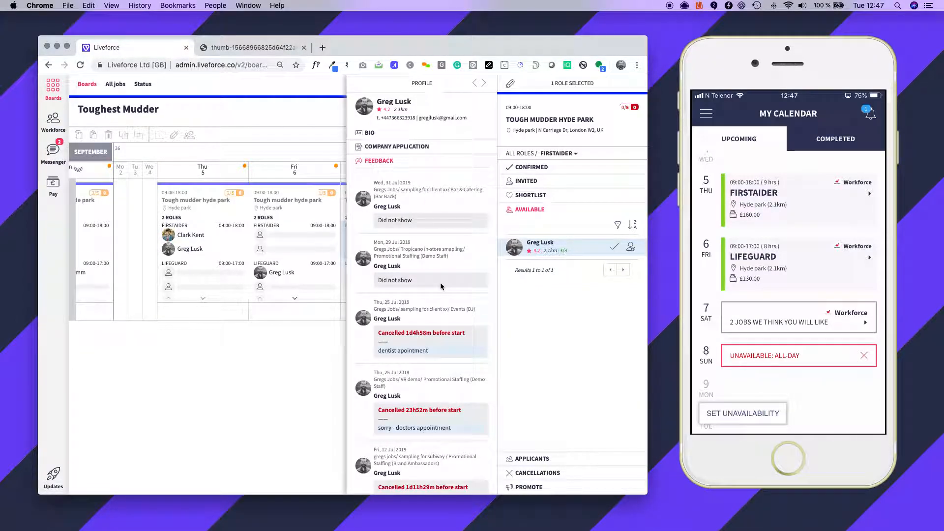
{"action": "scroll", "coordinate": [326, 315], "scroll_direction": "right", "scroll_amount": 3}
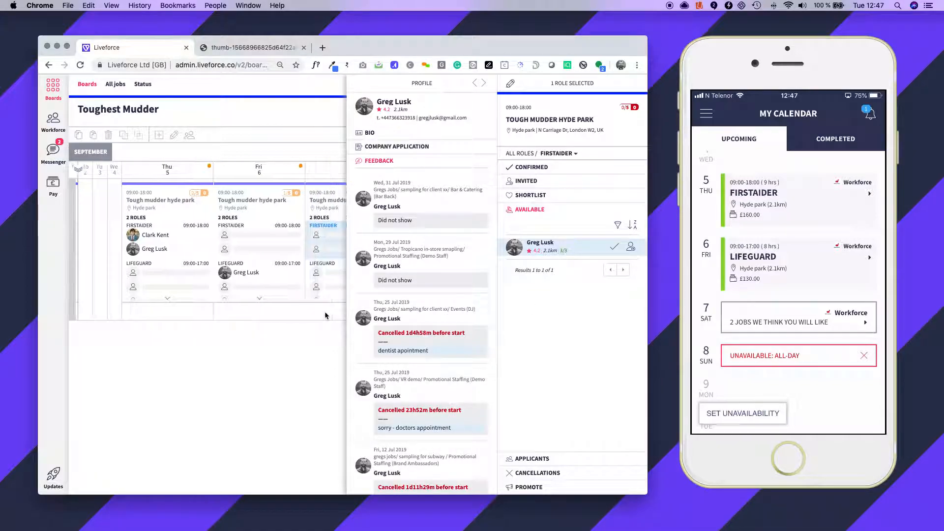
{"action": "left_click", "coordinate": [565, 302]}
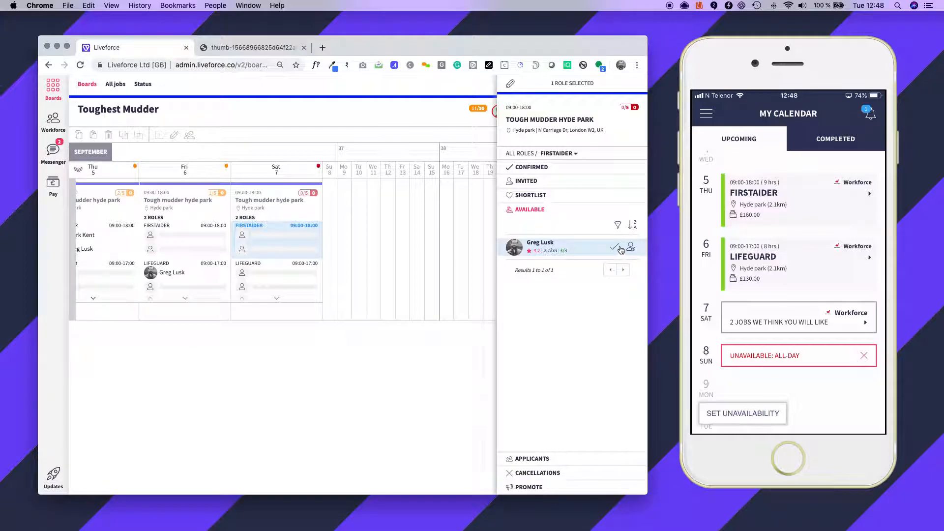
Step: Invite the available crew member to the Saturday 7 September Firstaider role, and return to the board
{"action": "left_click", "coordinate": [546, 250]}
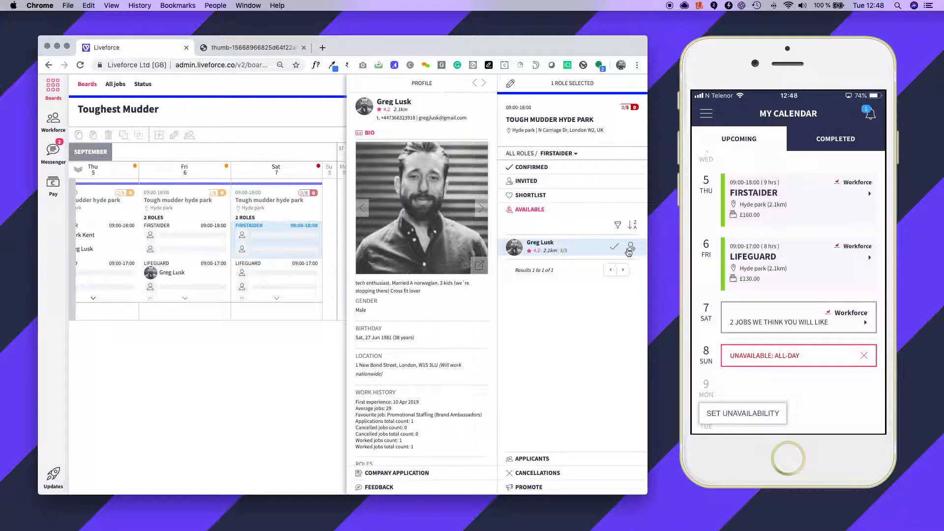
{"action": "left_click", "coordinate": [618, 248]}
{"action": "left_click", "coordinate": [585, 385]}
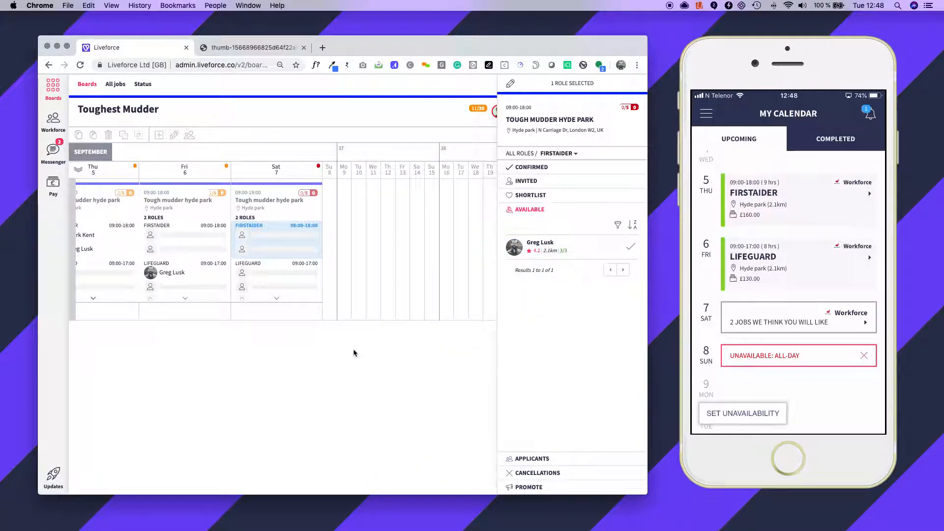
{"action": "left_click", "coordinate": [576, 114]}
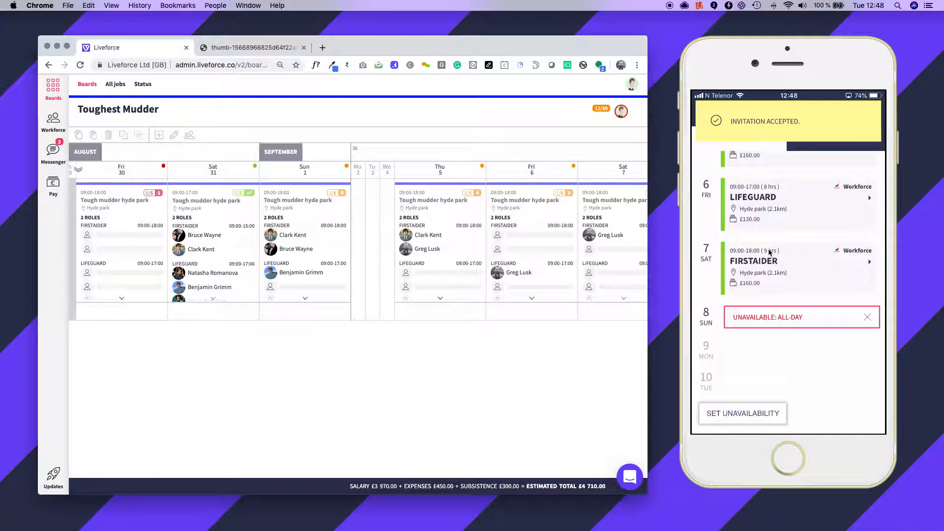
Step: View the bookings of the Firstaider role on Monday 9 September, and return to the board
{"action": "scroll", "coordinate": [539, 258], "scroll_direction": "right", "scroll_amount": 2}
{"action": "scroll", "coordinate": [539, 258], "scroll_direction": "right", "scroll_amount": 3}
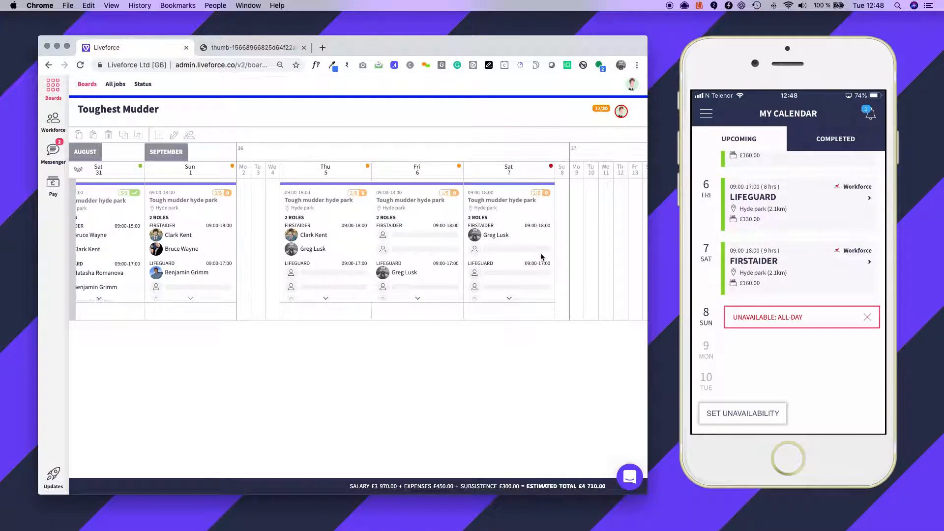
{"action": "scroll", "coordinate": [515, 244], "scroll_direction": "right", "scroll_amount": 5}
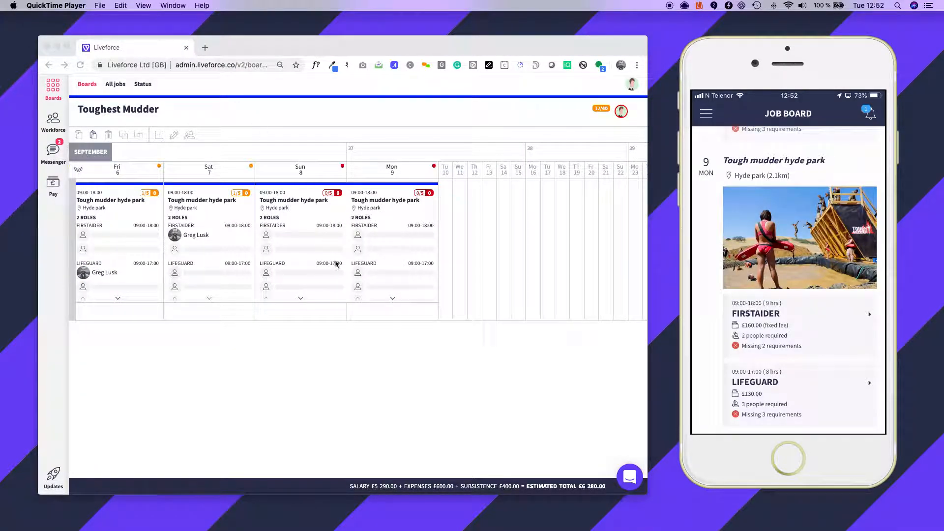
{"action": "left_click", "coordinate": [367, 239]}
{"action": "left_click", "coordinate": [368, 238]}
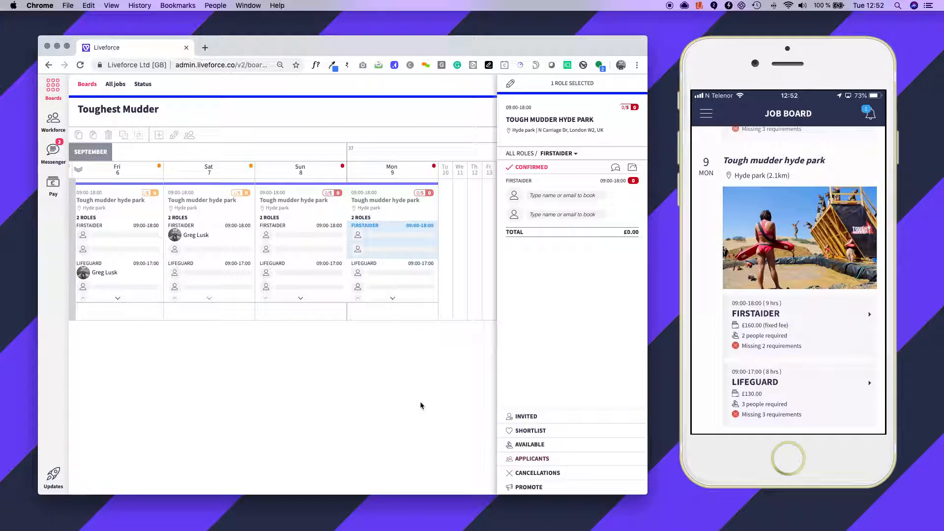
{"action": "left_click", "coordinate": [418, 380]}
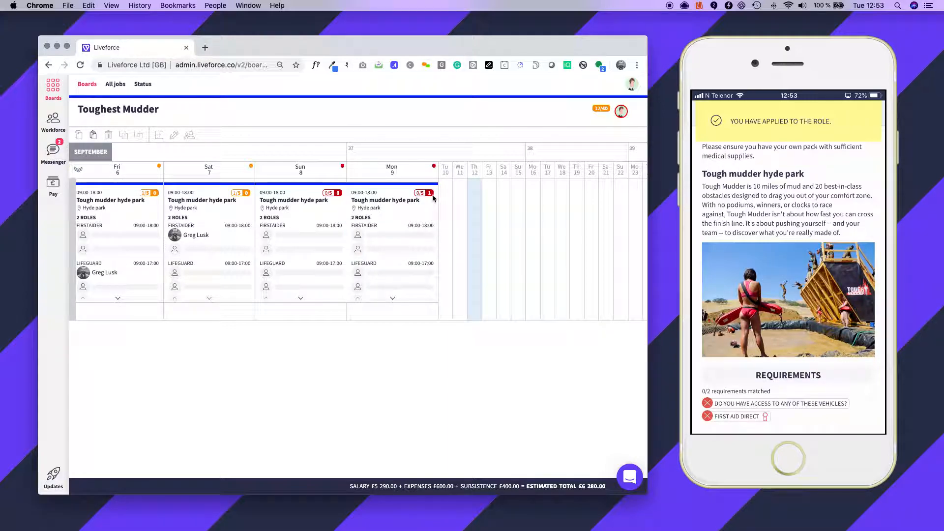
Step: Review the profile of the applicant for the Monday 9 September Firstaider role
{"action": "left_click", "coordinate": [401, 242]}
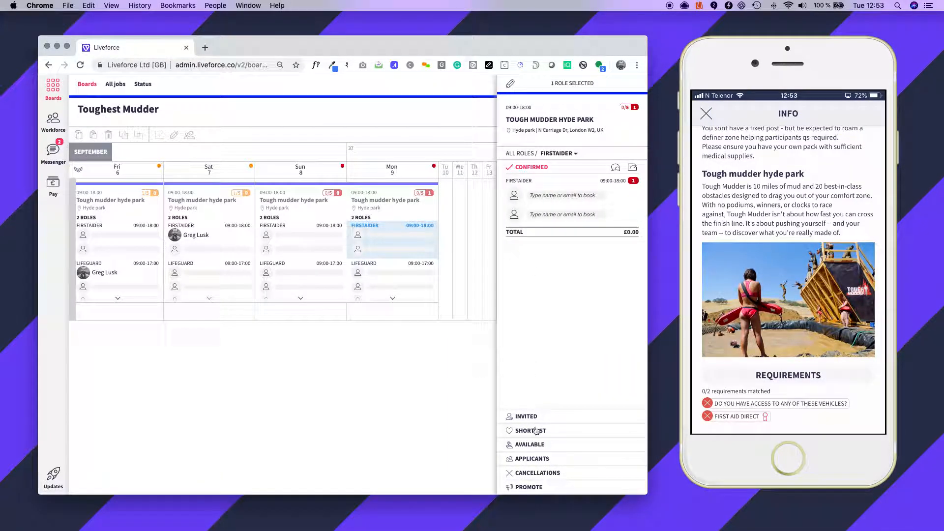
{"action": "left_click", "coordinate": [534, 458]}
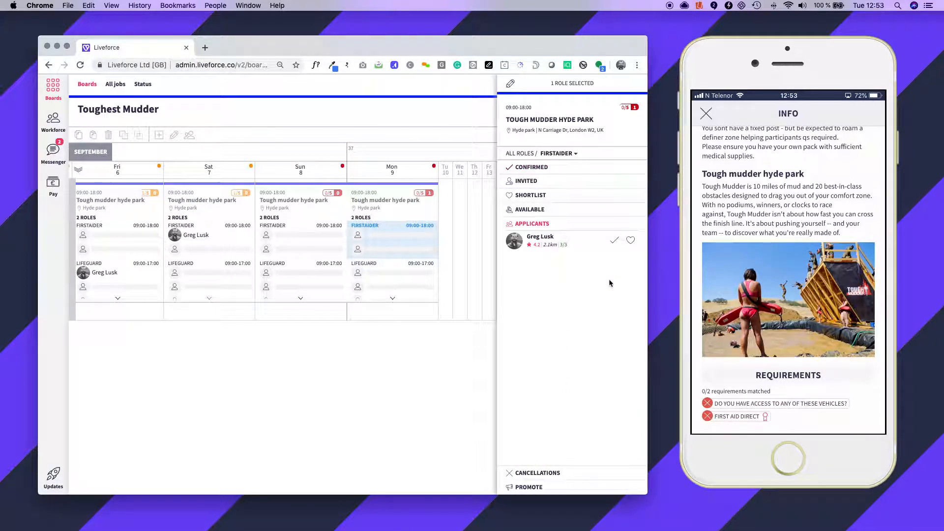
{"action": "left_click", "coordinate": [549, 241]}
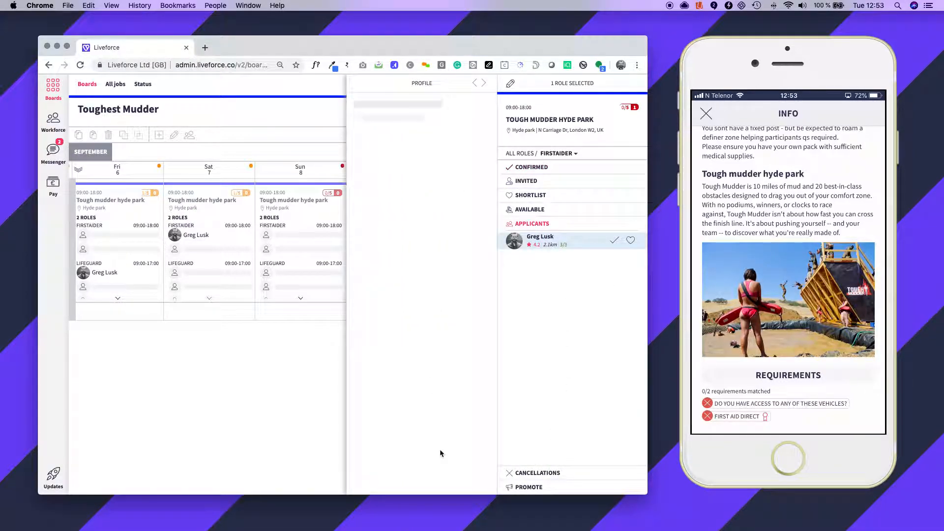
{"action": "scroll", "coordinate": [413, 334], "scroll_direction": "down", "scroll_amount": 5}
{"action": "scroll", "coordinate": [413, 332], "scroll_direction": "up", "scroll_amount": 5}
{"action": "left_click", "coordinate": [565, 283]}
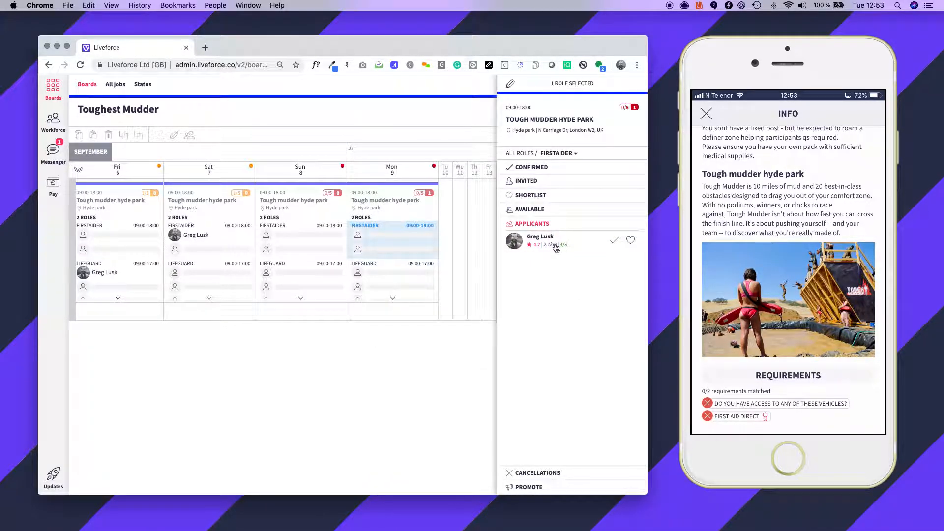
Step: Shortlist the applicant for the Monday 9 September Firstaider role, and book them into it
{"action": "left_click", "coordinate": [630, 243]}
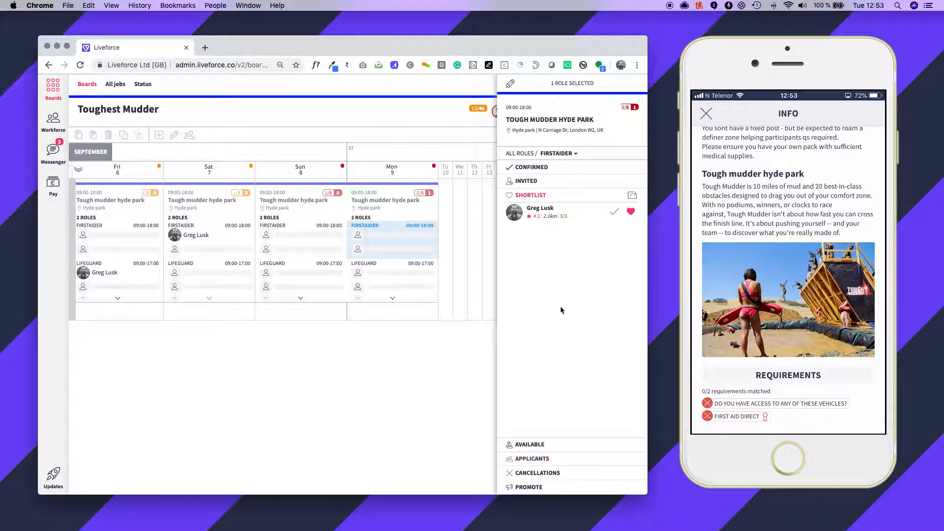
{"action": "left_click", "coordinate": [553, 459]}
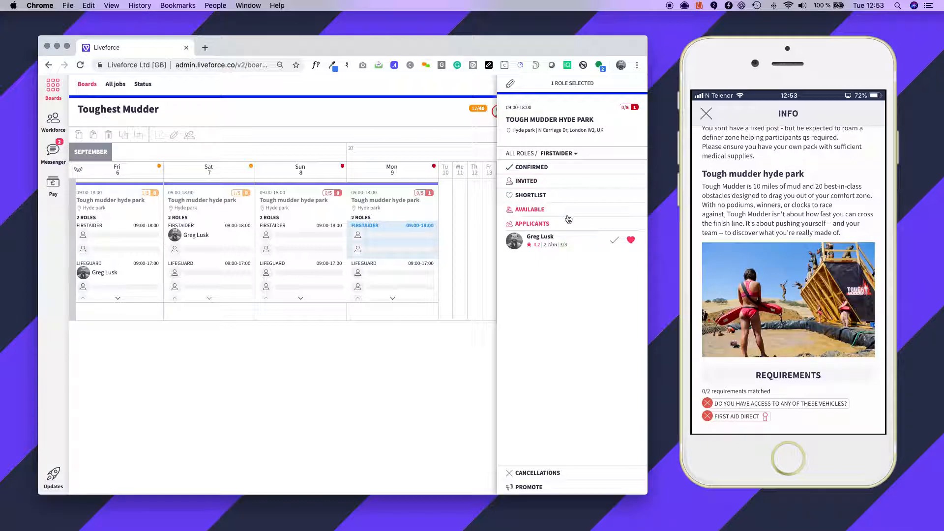
{"action": "left_click", "coordinate": [615, 244]}
{"action": "left_click", "coordinate": [573, 376]}
{"action": "left_click", "coordinate": [480, 366]}
{"action": "left_click", "coordinate": [595, 111]}
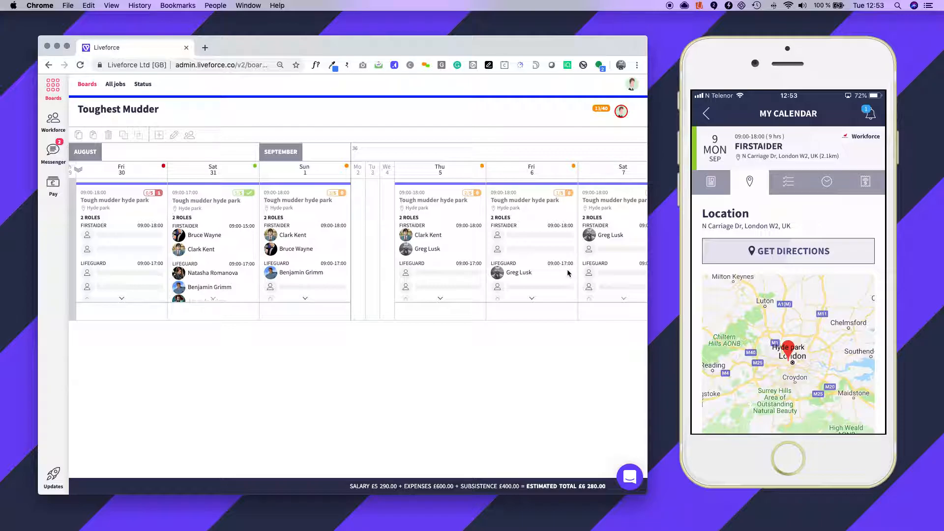
Step: Start a workforce notification to promote the Lifeguard role on Monday 9 September
{"action": "scroll", "coordinate": [536, 269], "scroll_direction": "right", "scroll_amount": 10}
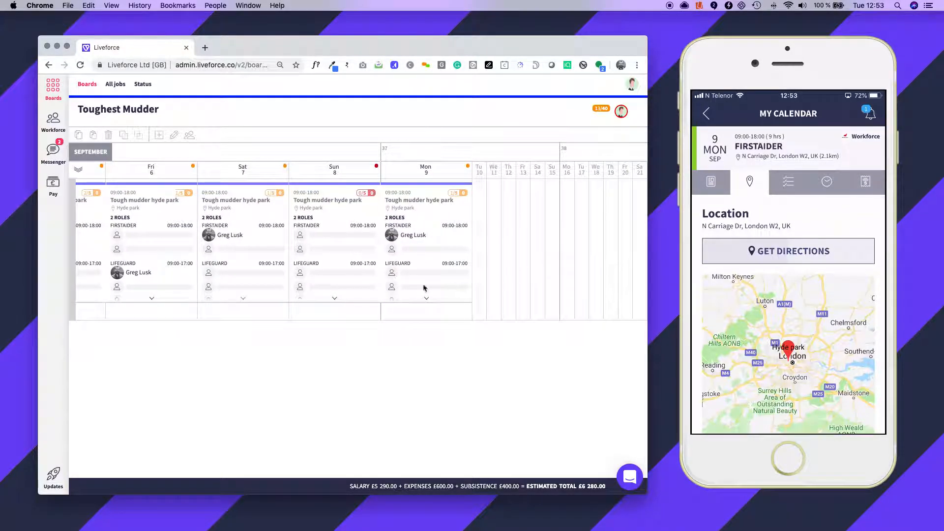
{"action": "left_click", "coordinate": [349, 283]}
{"action": "left_click", "coordinate": [399, 279]}
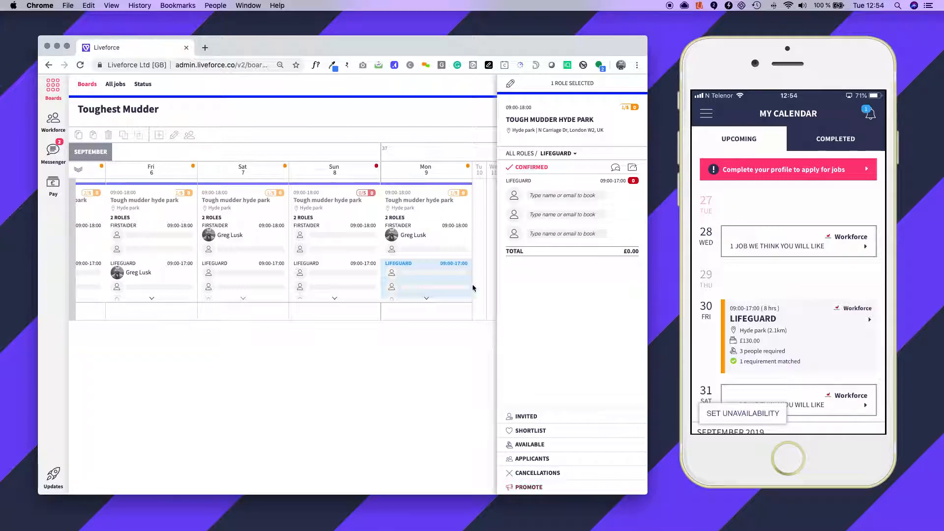
{"action": "left_click", "coordinate": [529, 488]}
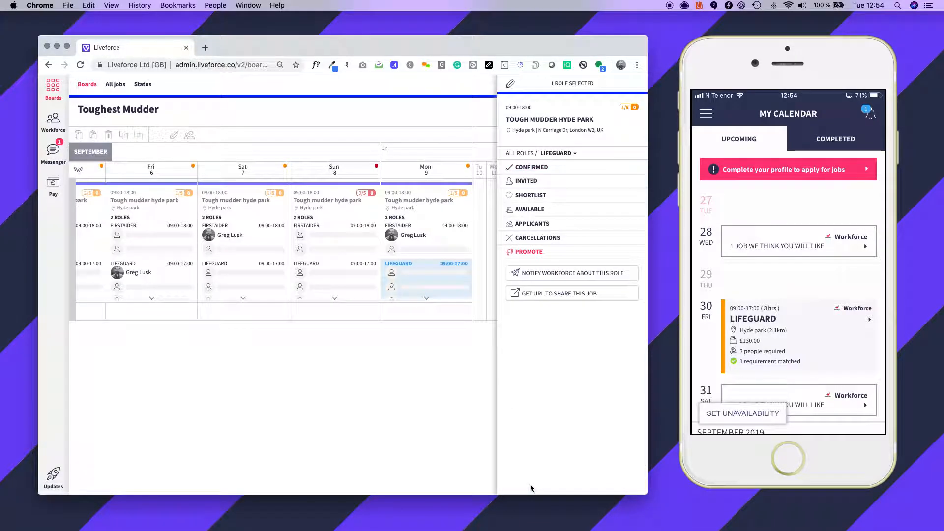
{"action": "left_click", "coordinate": [536, 274]}
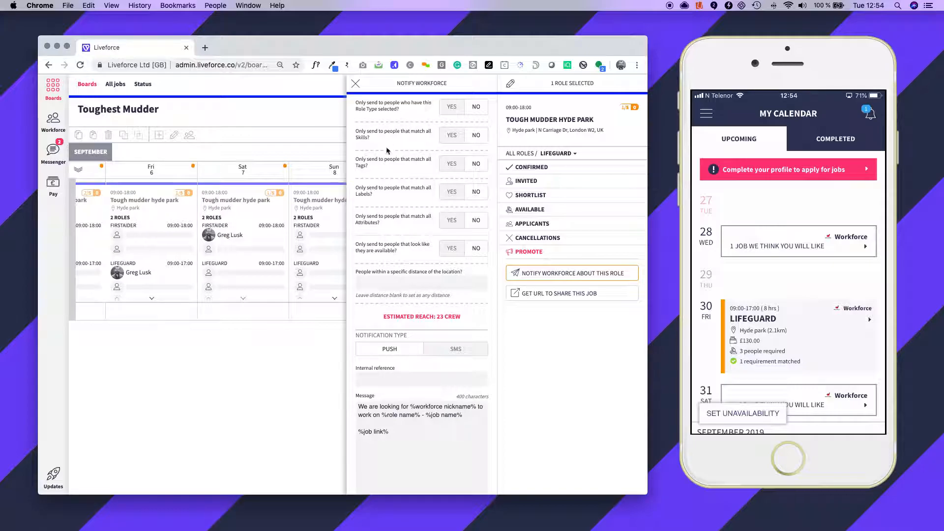
Step: Try limiting the notification to people who match all skills, check the estimated reach, and remove that restriction
{"action": "left_click_drag", "start_coordinate": [436, 317], "coordinate": [471, 317]}
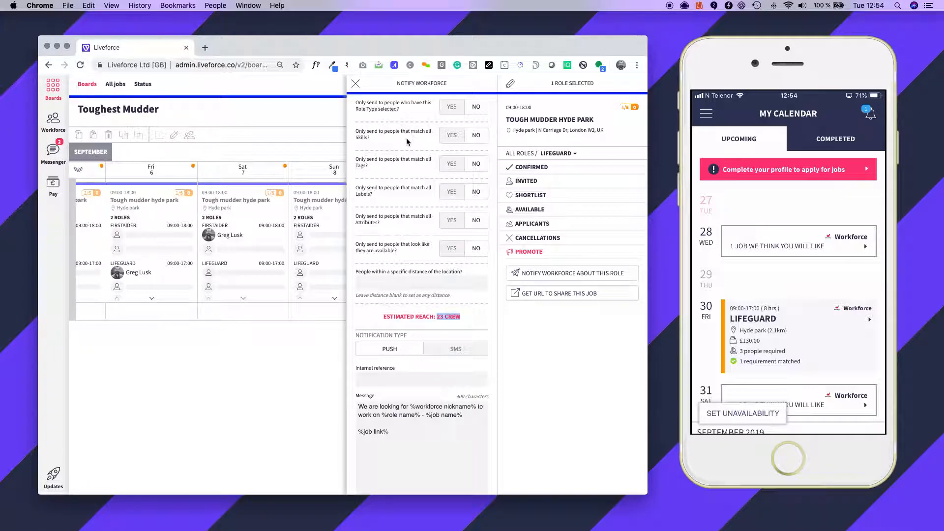
{"action": "left_click", "coordinate": [448, 138]}
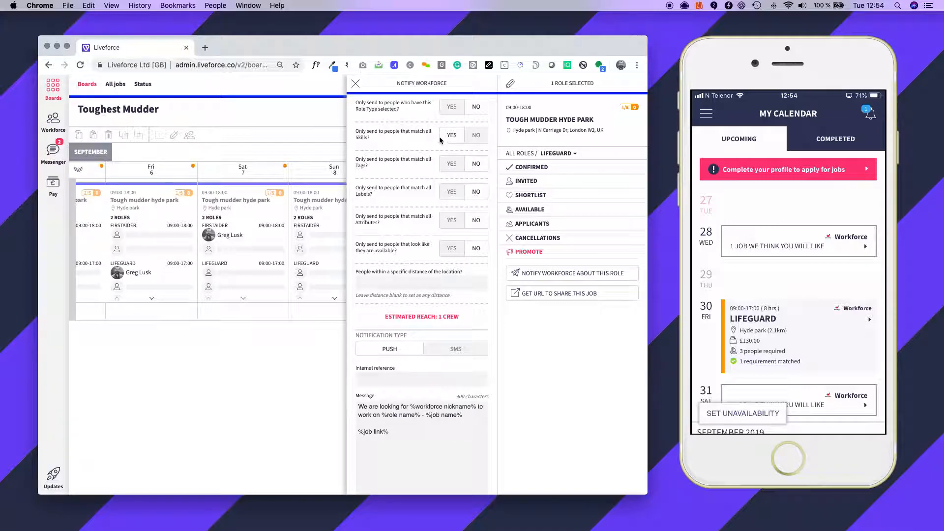
{"action": "left_click_drag", "start_coordinate": [439, 317], "coordinate": [469, 319]}
{"action": "scroll", "coordinate": [264, 331], "scroll_direction": "right", "scroll_amount": 3}
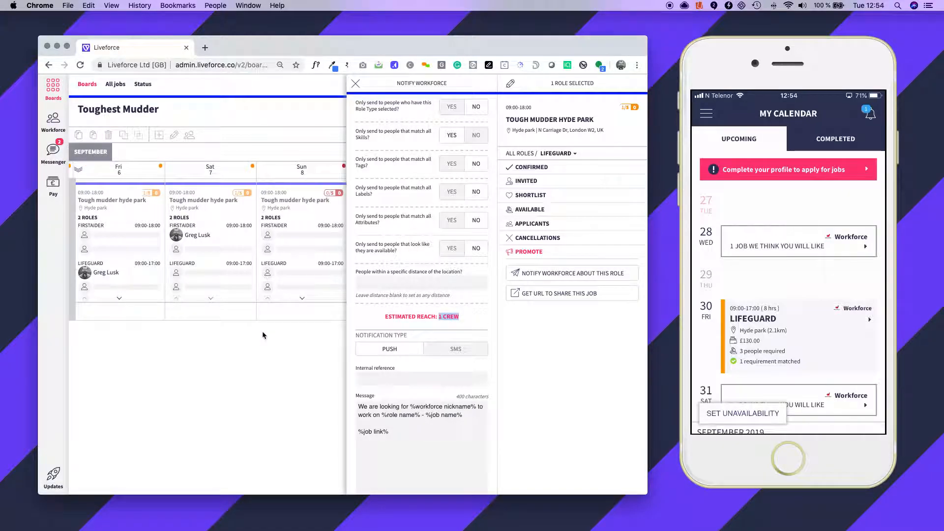
{"action": "left_click", "coordinate": [476, 135]}
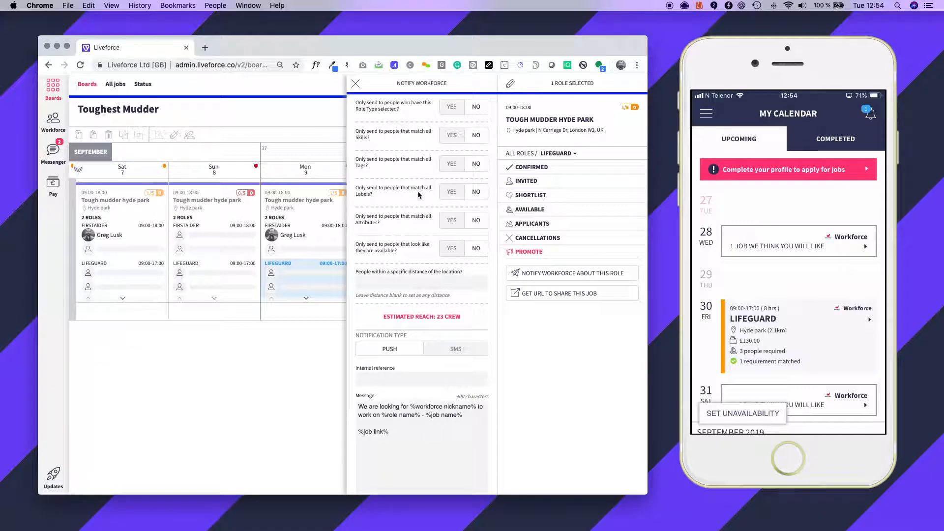
Step: Limit the notification to people within 100 km of the location, and set its internal reference to TOUGH MUDDER - PROMO
{"action": "left_click", "coordinate": [452, 284]}
{"action": "type", "text": "100"}
{"action": "scroll", "coordinate": [444, 323], "scroll_direction": "down", "scroll_amount": 1}
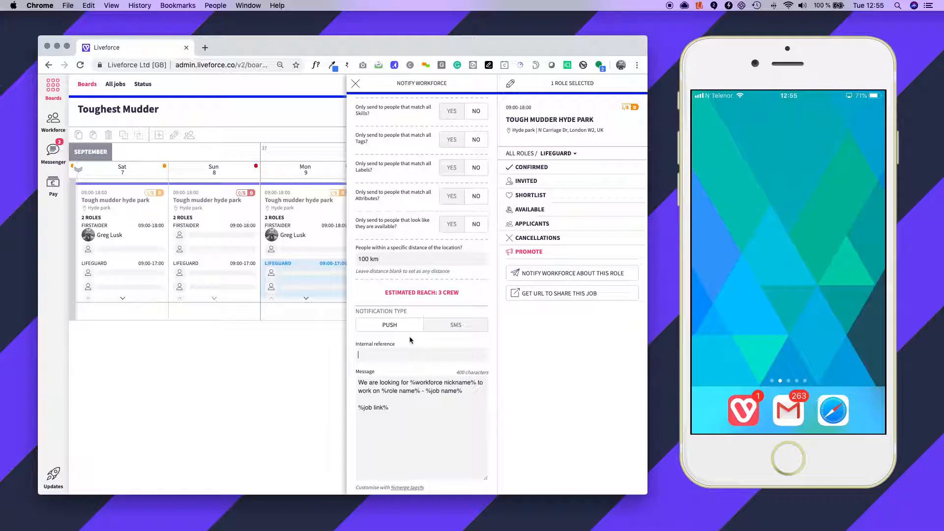
{"action": "left_click", "coordinate": [393, 354]}
{"action": "type", "text": "TOUGH MUDDER - PROMO"}
{"action": "scroll", "coordinate": [373, 355], "scroll_direction": "down", "scroll_amount": 2}
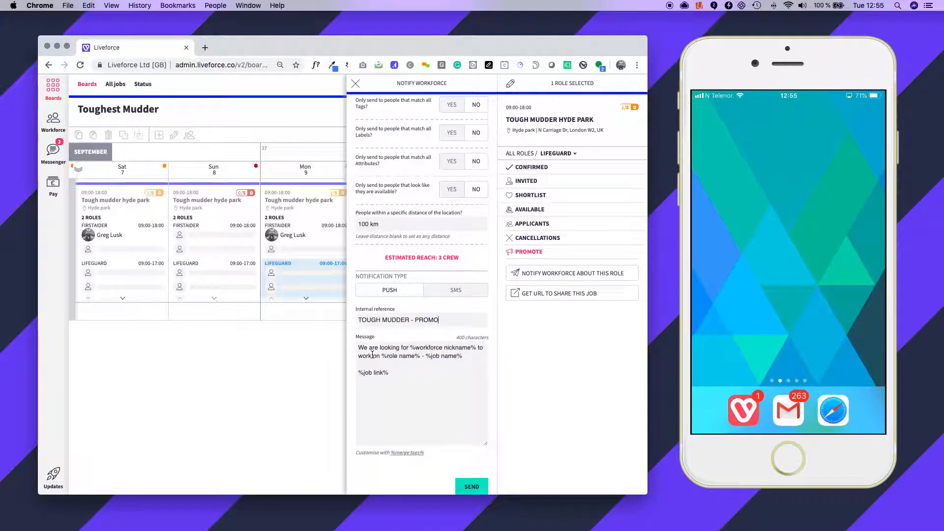
Step: Send the push notification about the Lifeguard role with the default message
{"action": "scroll", "coordinate": [296, 347], "scroll_direction": "right", "scroll_amount": 2}
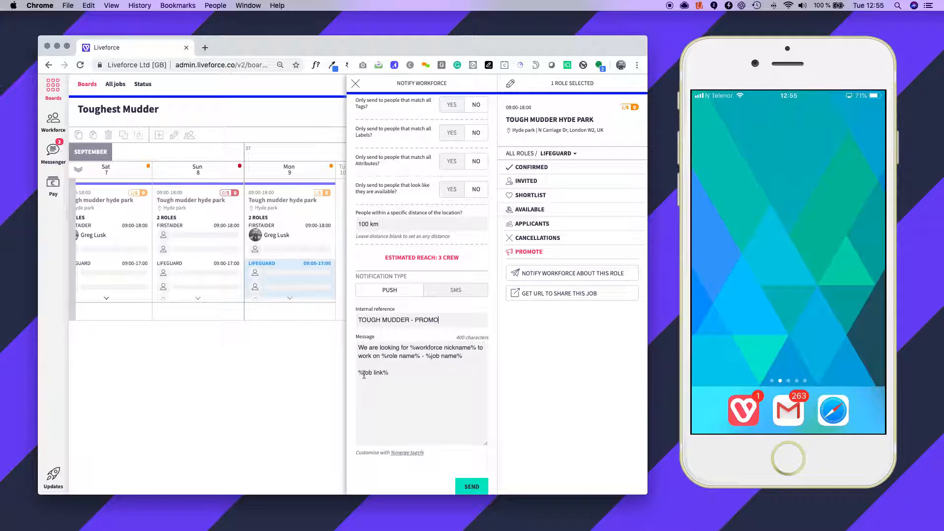
{"action": "scroll", "coordinate": [443, 378], "scroll_direction": "down", "scroll_amount": 1}
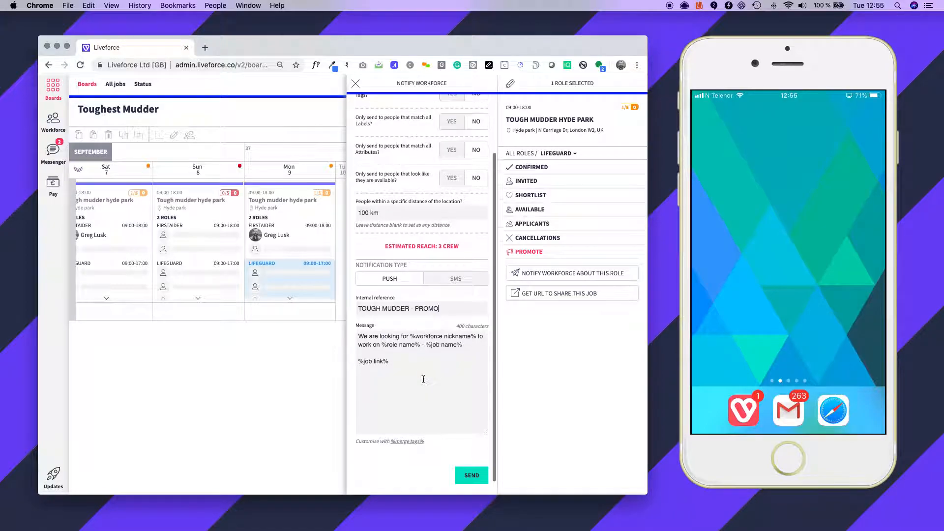
{"action": "left_click", "coordinate": [472, 476]}
{"action": "left_click", "coordinate": [395, 312]}
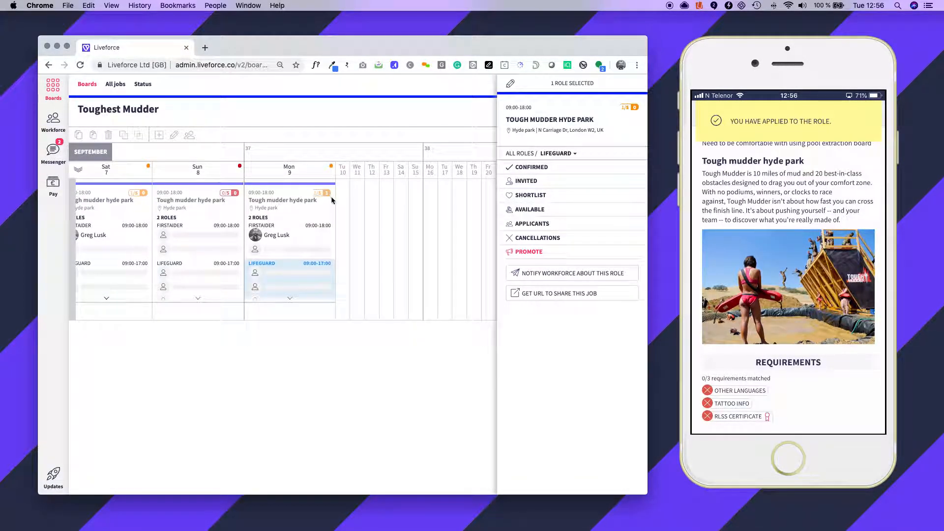
Step: View the applicants for the Monday 9 September Lifeguard role, and return to the board
{"action": "left_click", "coordinate": [530, 224]}
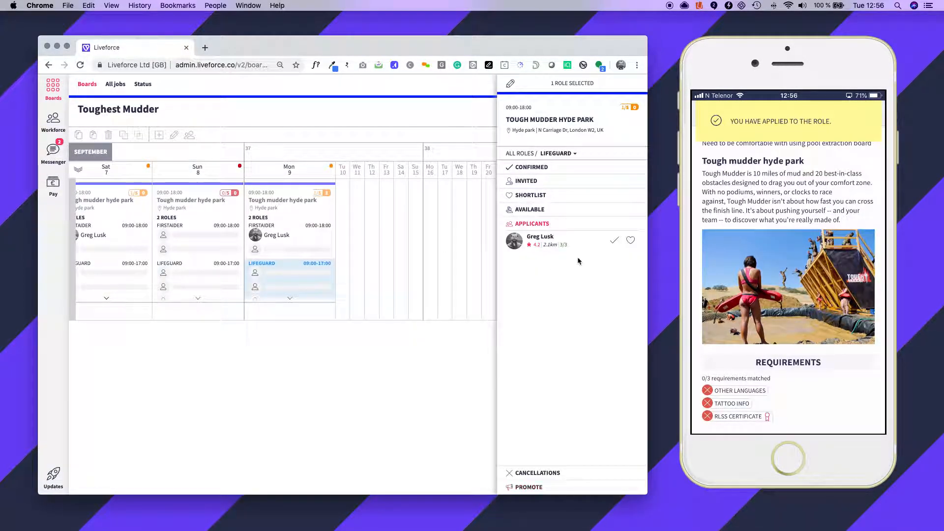
{"action": "left_click", "coordinate": [460, 271]}
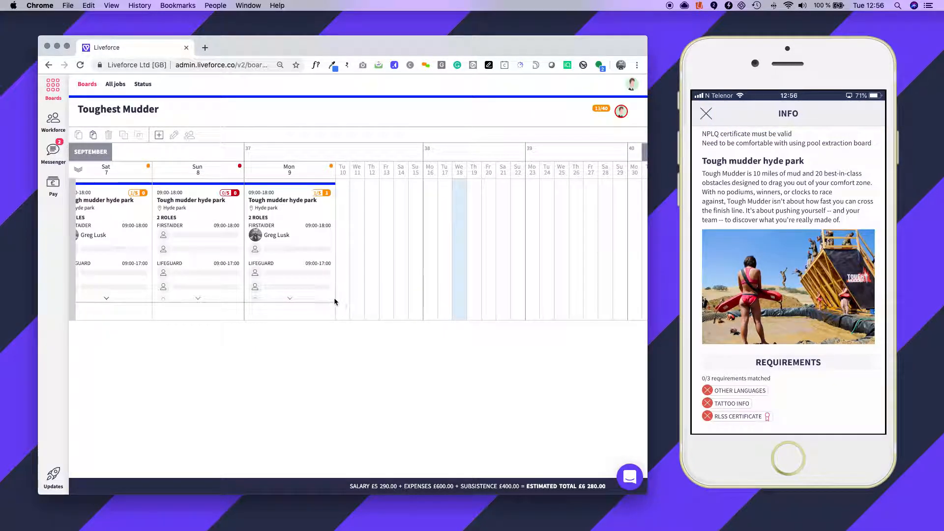
Step: Copy the shareable job URL from the Monday 9 September Lifeguard role's promotion options
{"action": "left_click", "coordinate": [311, 289]}
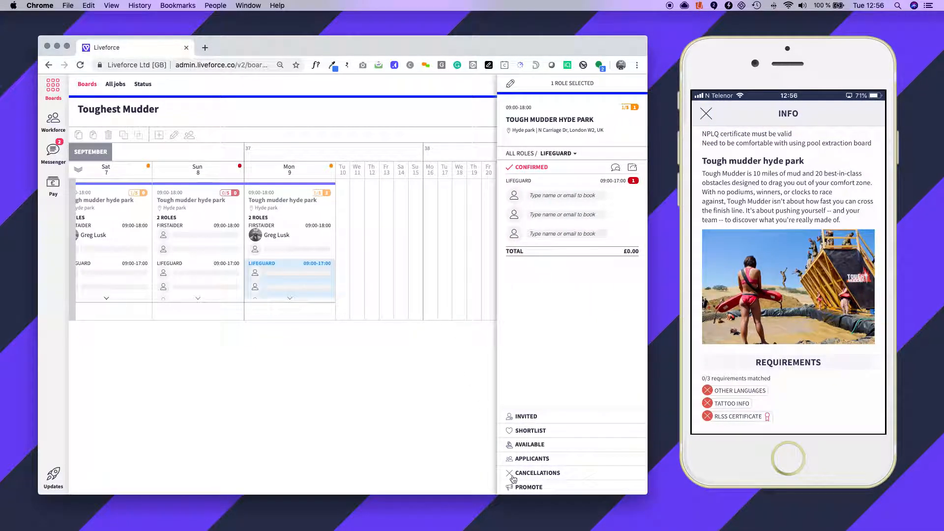
{"action": "left_click", "coordinate": [522, 487]}
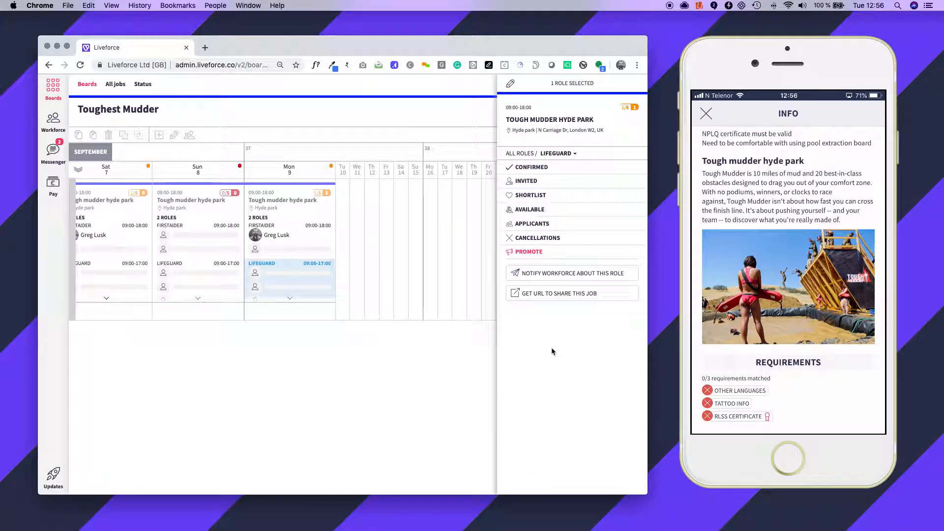
{"action": "left_click", "coordinate": [551, 294]}
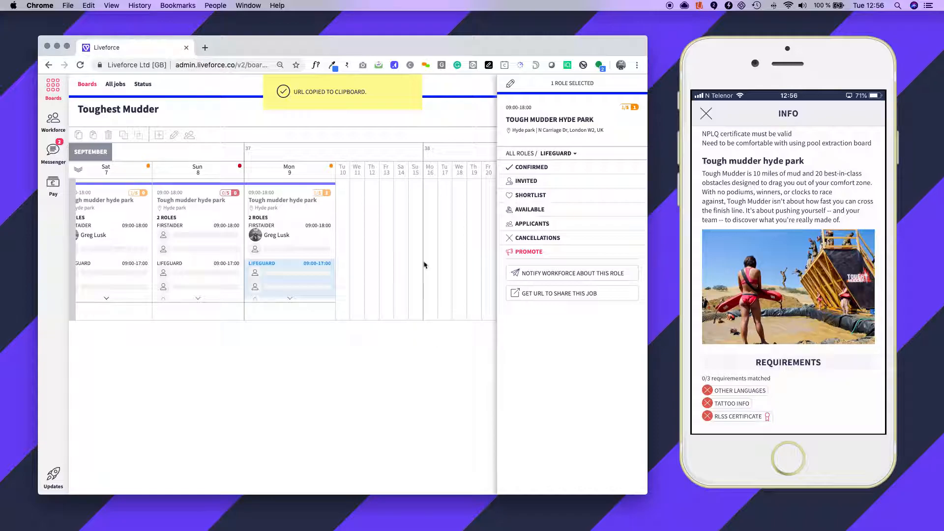
Step: Open the copied job URL in a new browser tab, and review the job advert and its roles
{"action": "left_click", "coordinate": [205, 48]}
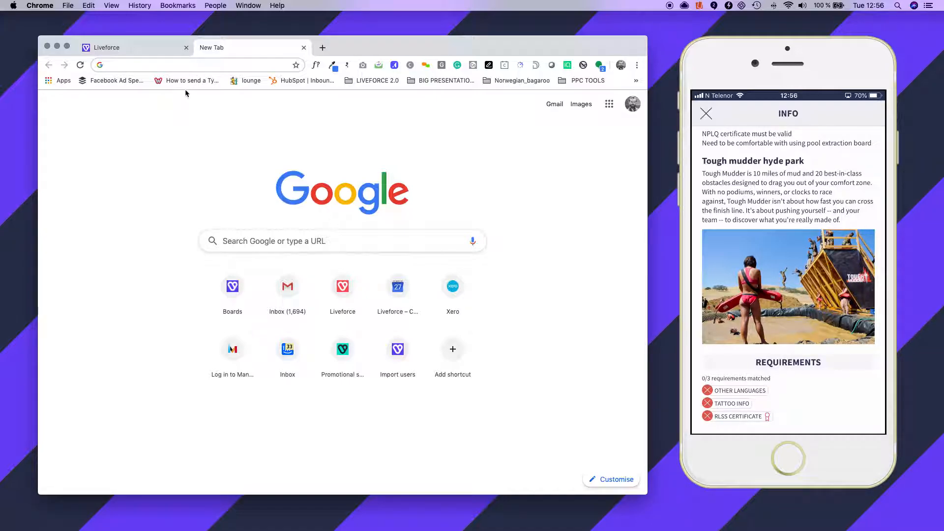
{"action": "key", "text": "super+v"}
{"action": "key", "text": "Return"}
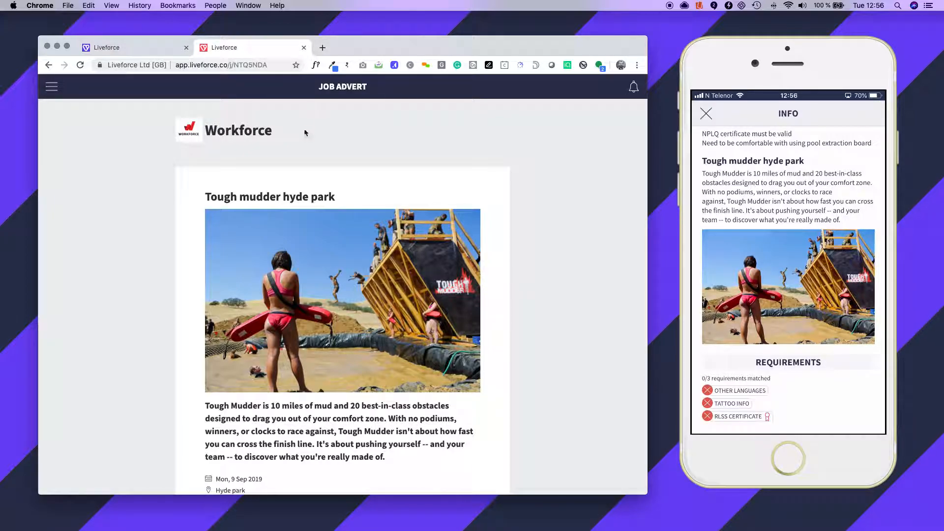
{"action": "scroll", "coordinate": [300, 226], "scroll_direction": "down", "scroll_amount": 1}
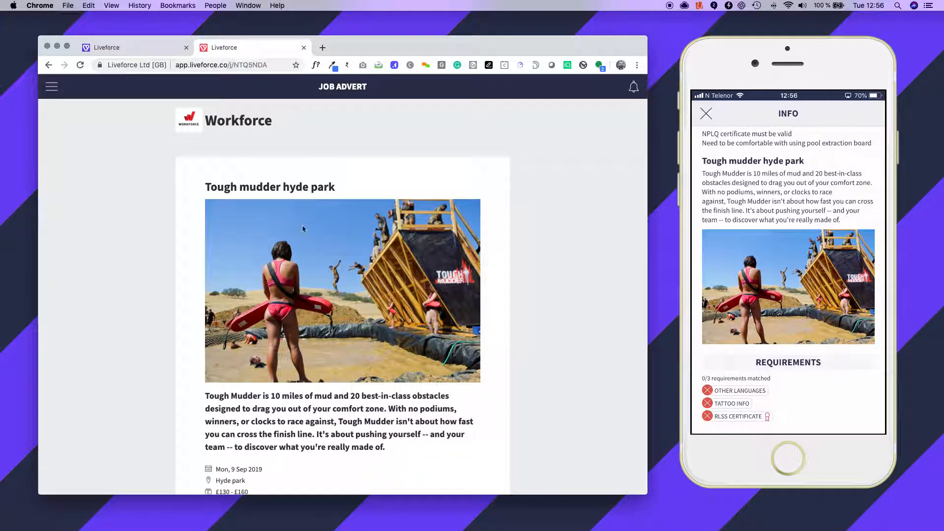
{"action": "scroll", "coordinate": [290, 305], "scroll_direction": "down", "scroll_amount": 4}
{"action": "scroll", "coordinate": [286, 333], "scroll_direction": "down", "scroll_amount": 2}
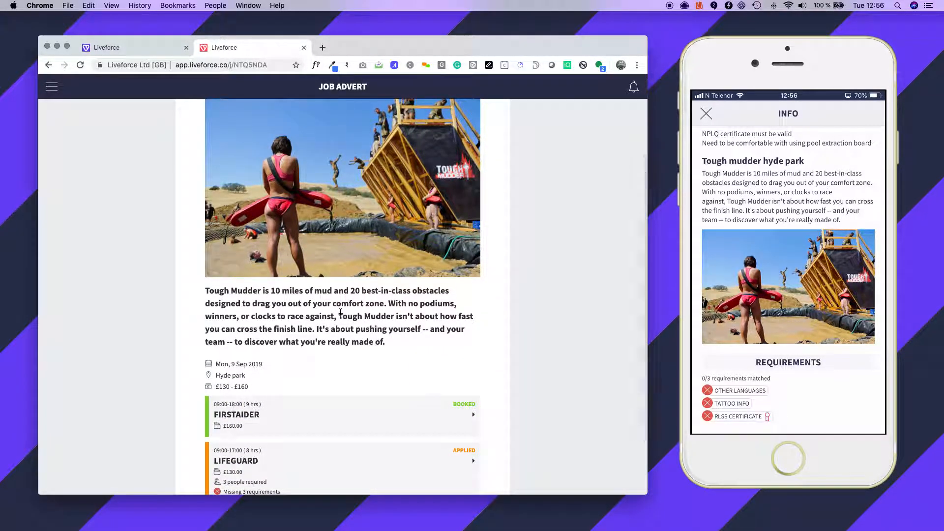
{"action": "scroll", "coordinate": [320, 315], "scroll_direction": "down", "scroll_amount": 2}
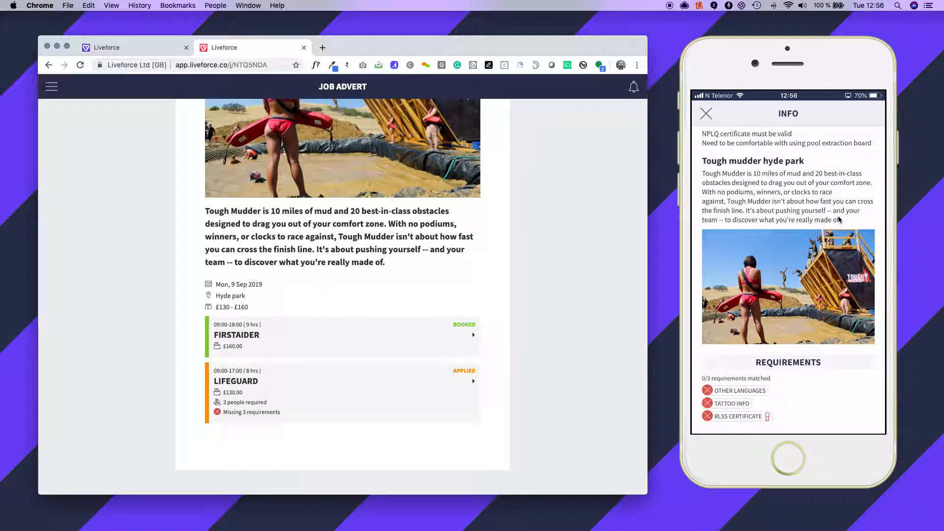
{"action": "scroll", "coordinate": [343, 378], "scroll_direction": "up", "scroll_amount": 5}
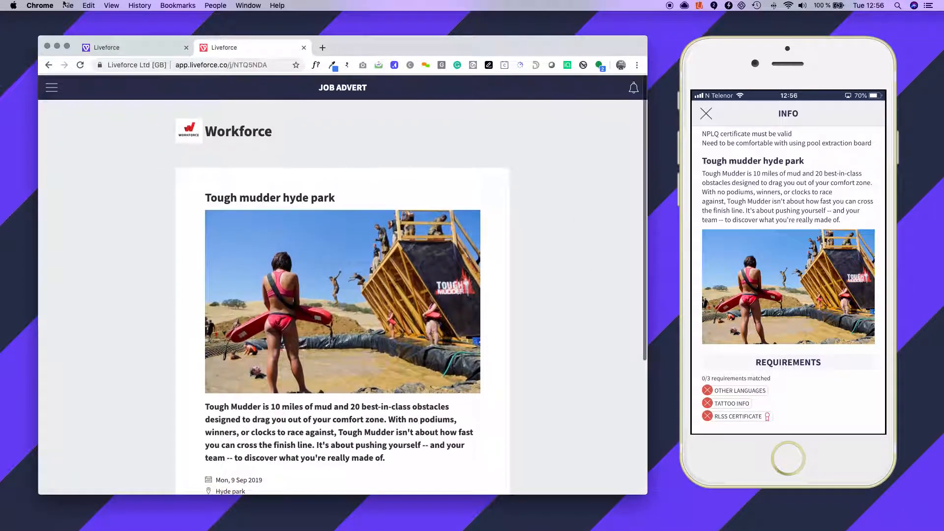
Step: Open the job URL in an incognito window, and review the public advert's date, pay and application options
{"action": "left_click", "coordinate": [68, 5]}
{"action": "left_click", "coordinate": [78, 36]}
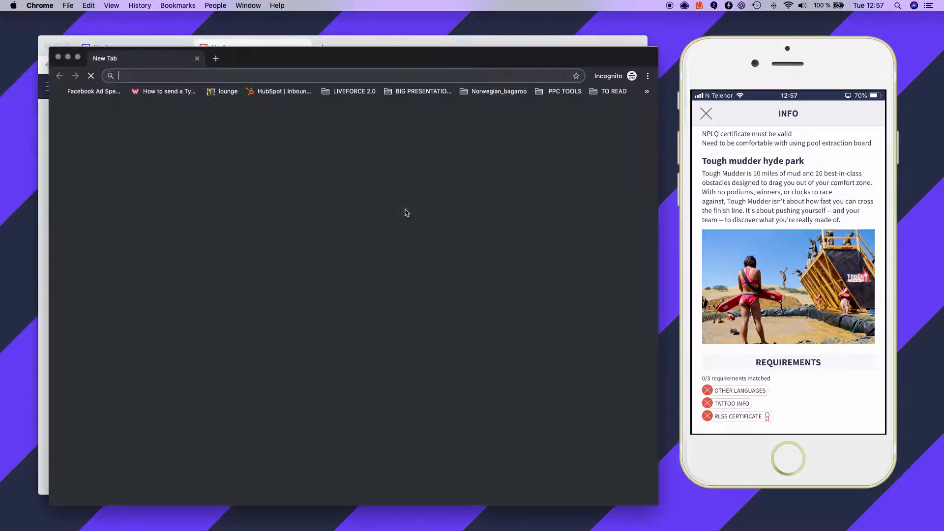
{"action": "key", "text": "super+v"}
{"action": "key", "text": "Return"}
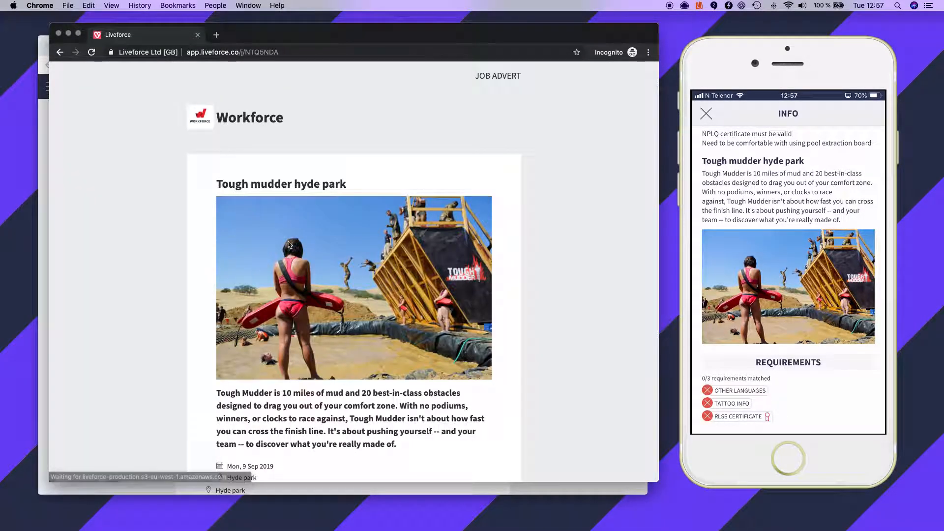
{"action": "scroll", "coordinate": [274, 233], "scroll_direction": "down", "scroll_amount": 3}
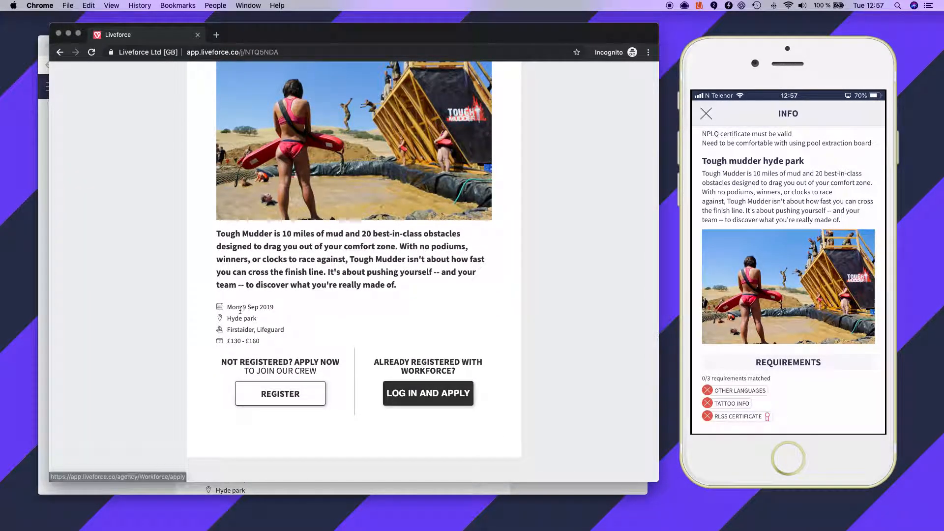
{"action": "left_click_drag", "start_coordinate": [226, 307], "coordinate": [273, 307]}
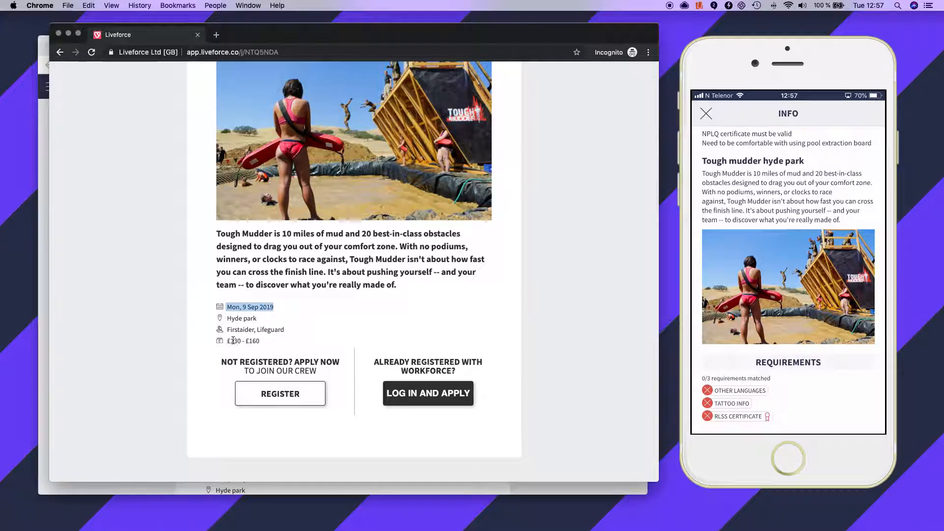
{"action": "left_click_drag", "start_coordinate": [227, 340], "coordinate": [270, 343]}
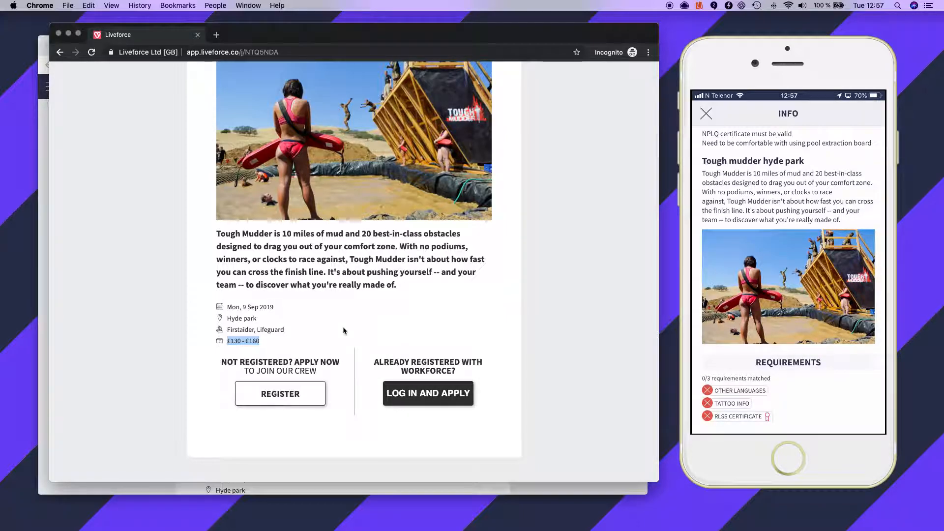
Step: View the registration page for new crew from the public advert, and close the incognito window
{"action": "left_click", "coordinate": [278, 393]}
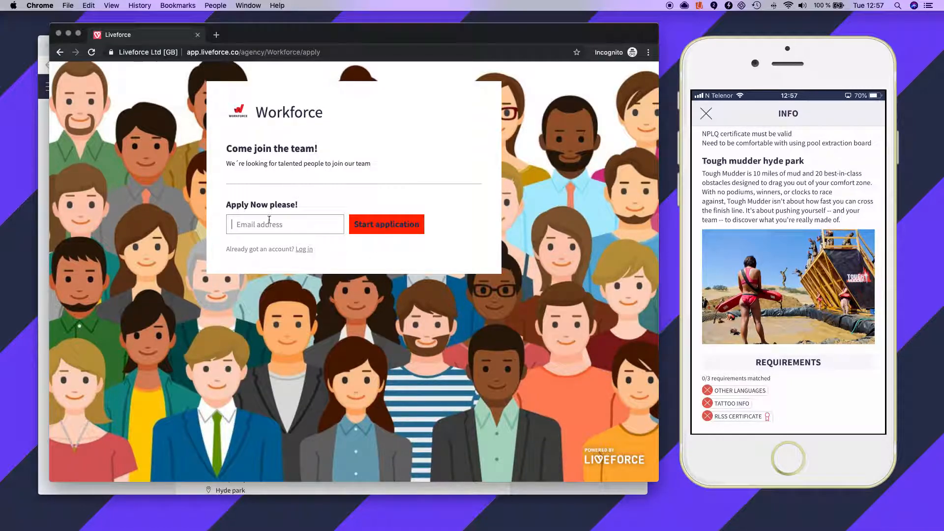
{"action": "left_click", "coordinate": [59, 34]}
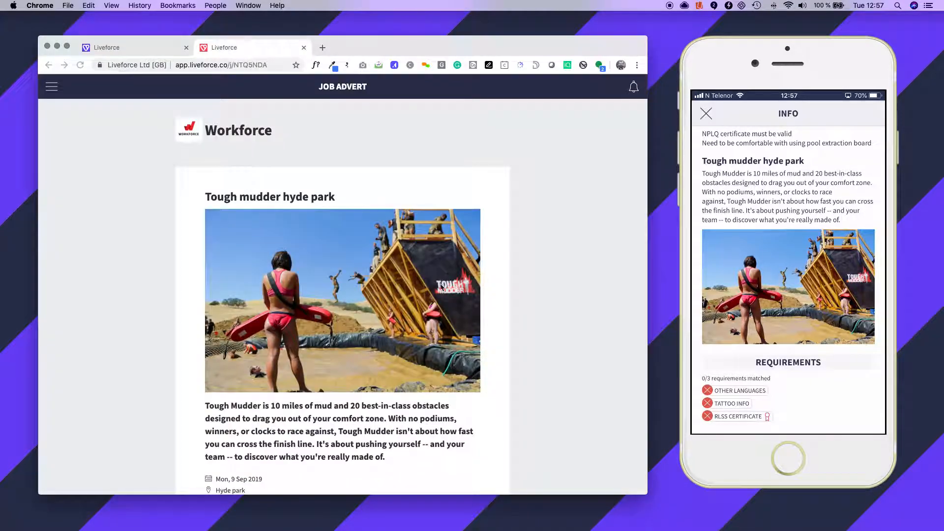
Step: Return to the Toughest Mudder board, and close the Lifeguard role's details
{"action": "left_click", "coordinate": [161, 46]}
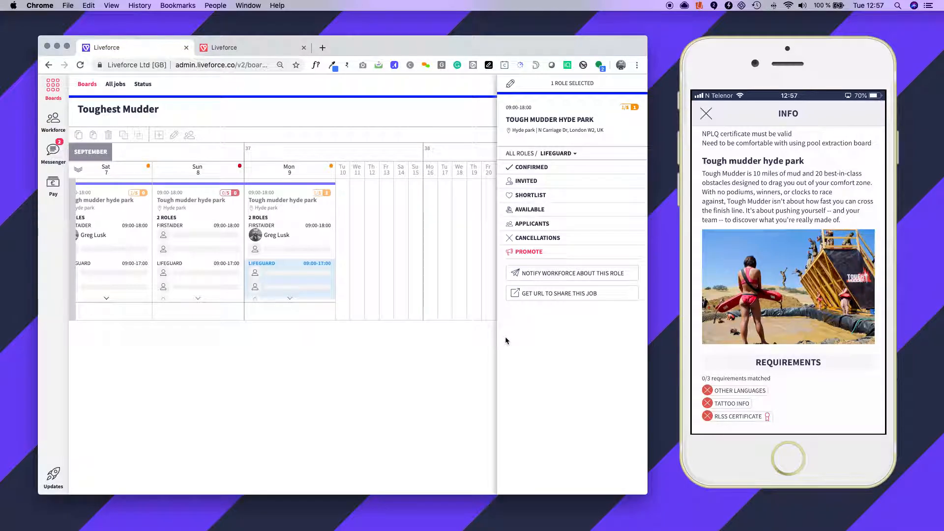
{"action": "left_click", "coordinate": [481, 339]}
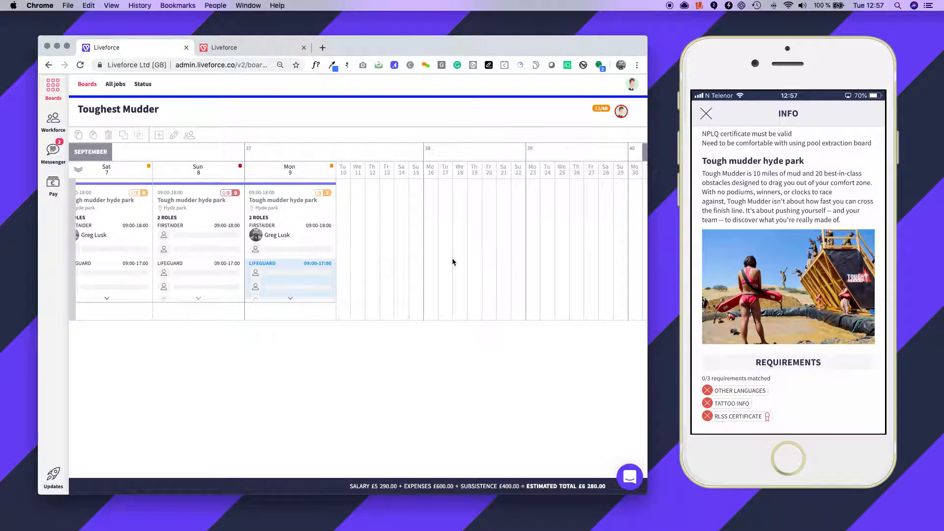
{"action": "scroll", "coordinate": [453, 263], "scroll_direction": "left", "scroll_amount": 5}
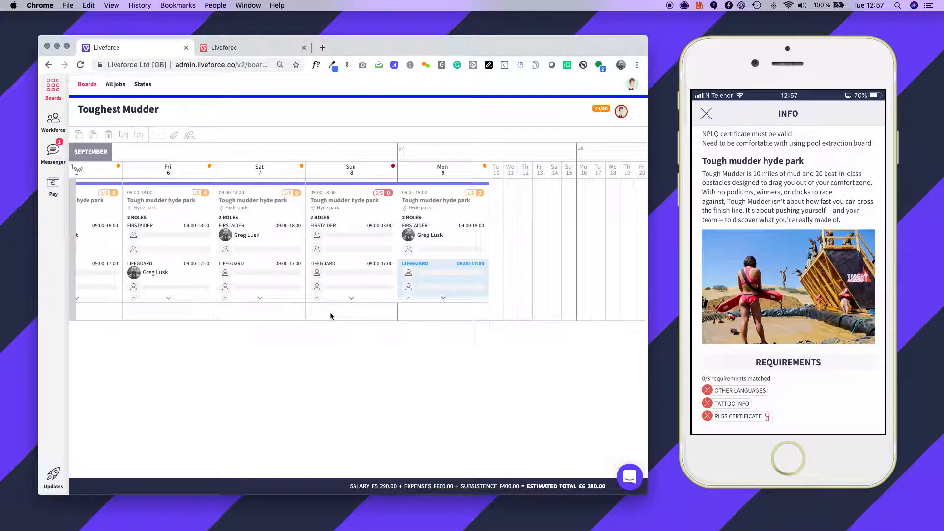